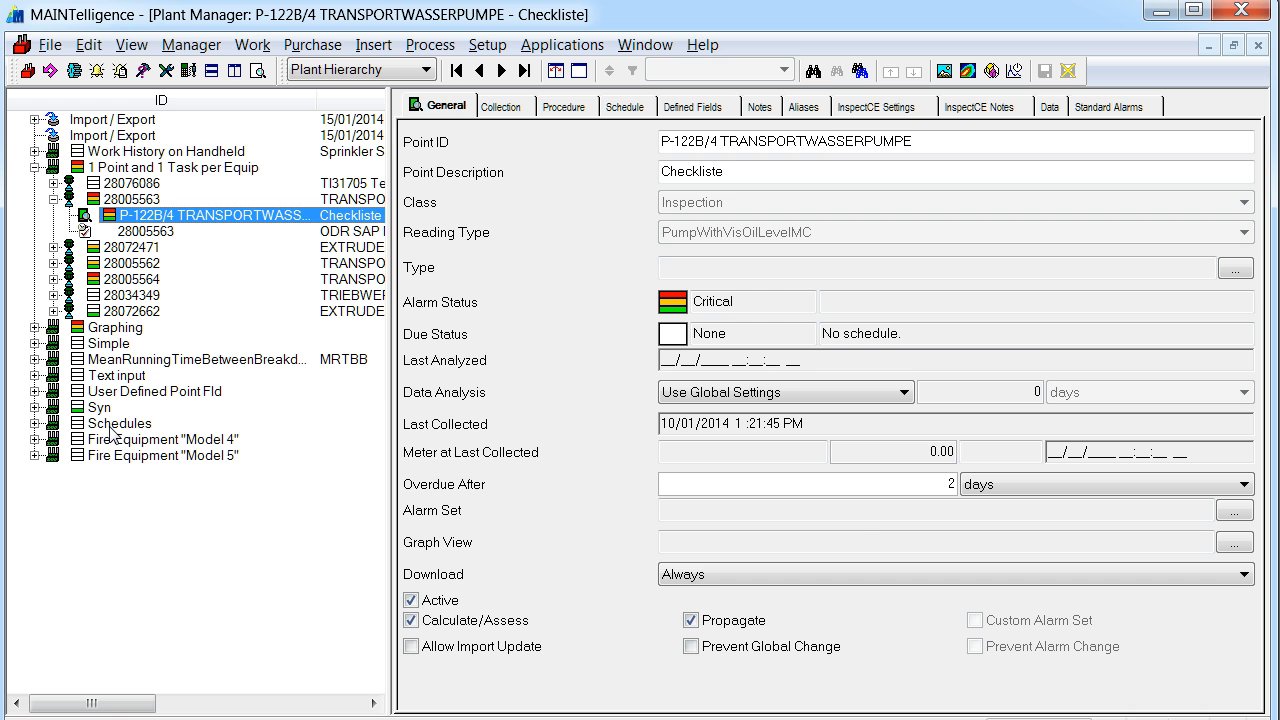
# Copy the entire SQL query text from the untitled Notepad file and minimize Notepad.
pyautogui.click(268, 719)
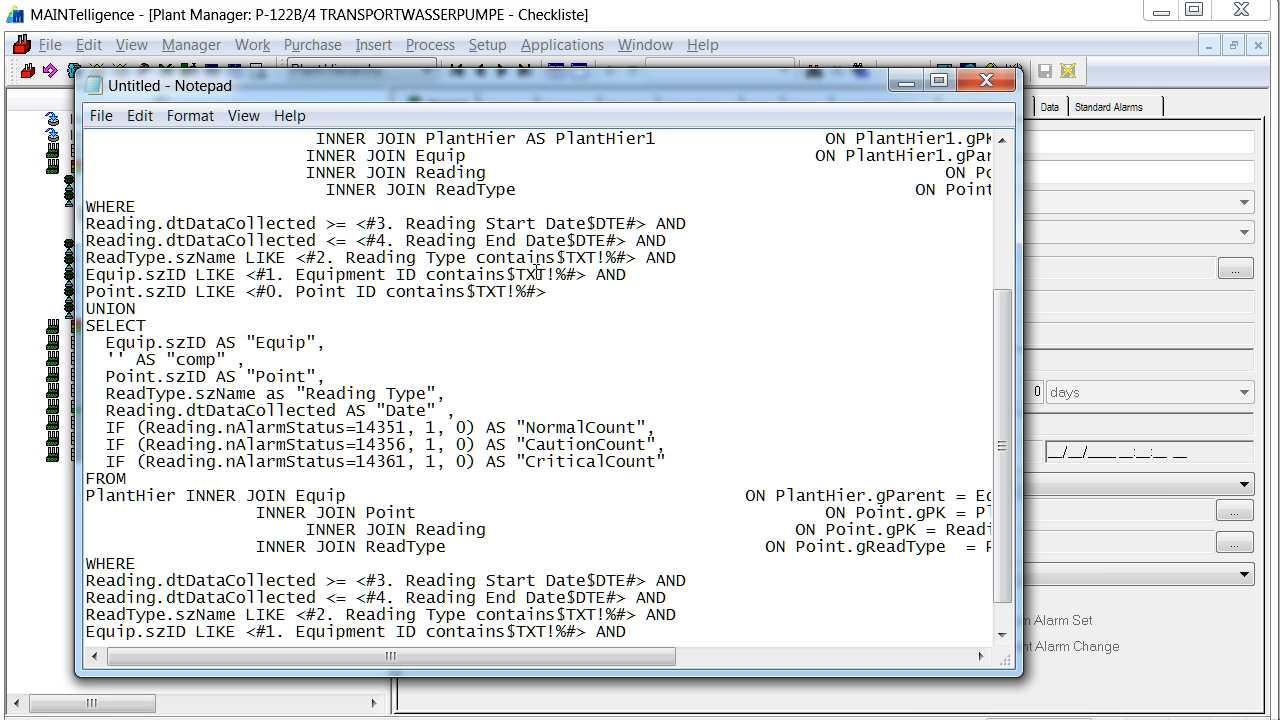
pyautogui.hotkey('ctrl', 'a')
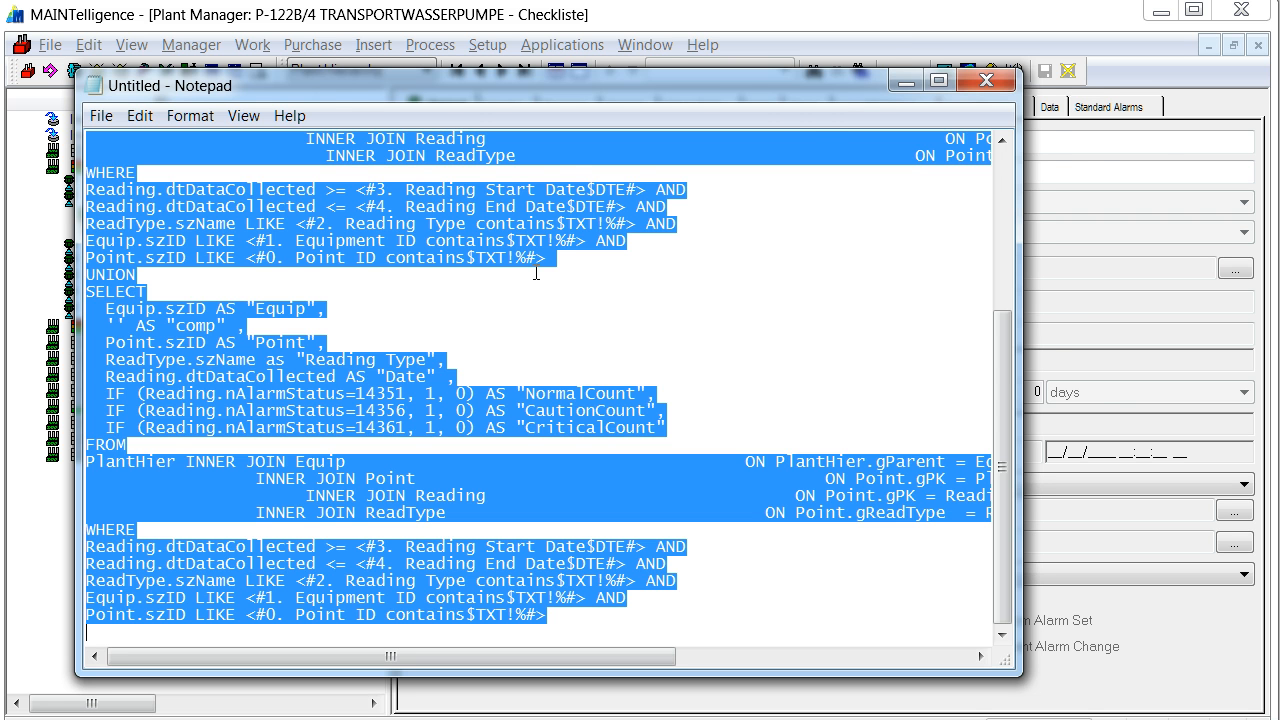
pyautogui.click(906, 79)
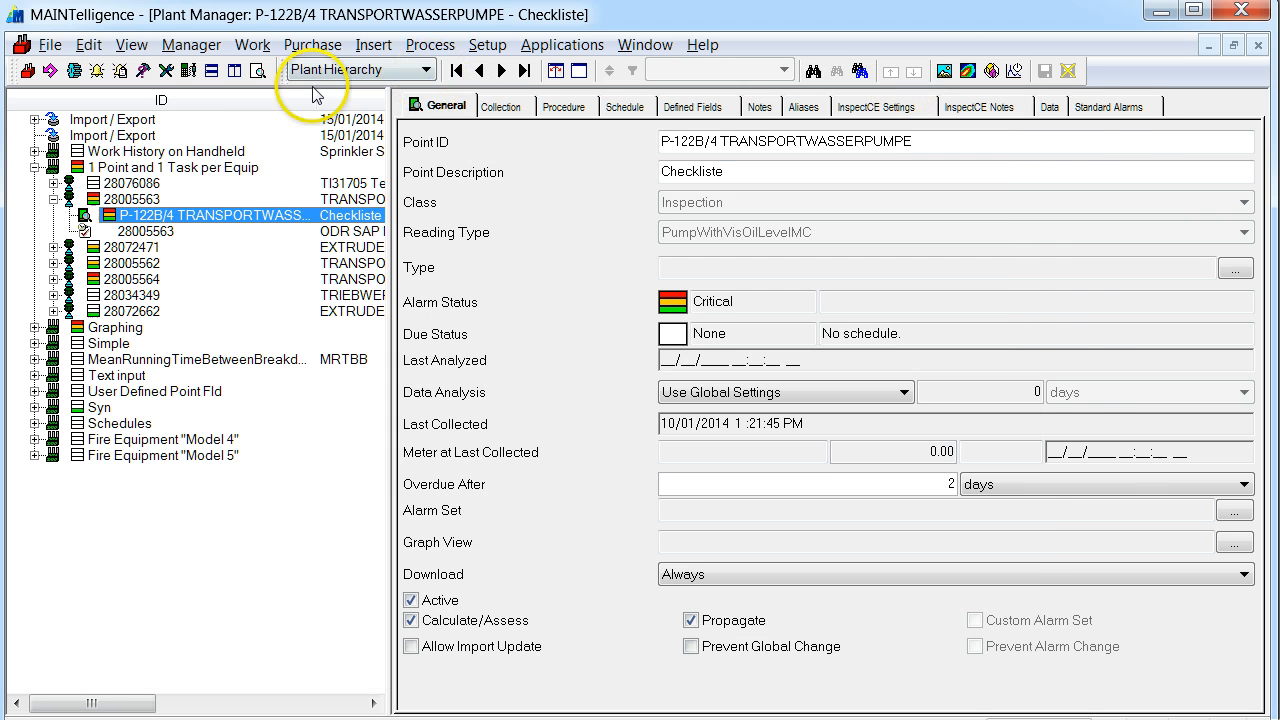
# Create a new query in MAINTelligence, switch it to SQL view and paste the copied statement.
pyautogui.click(65, 46)
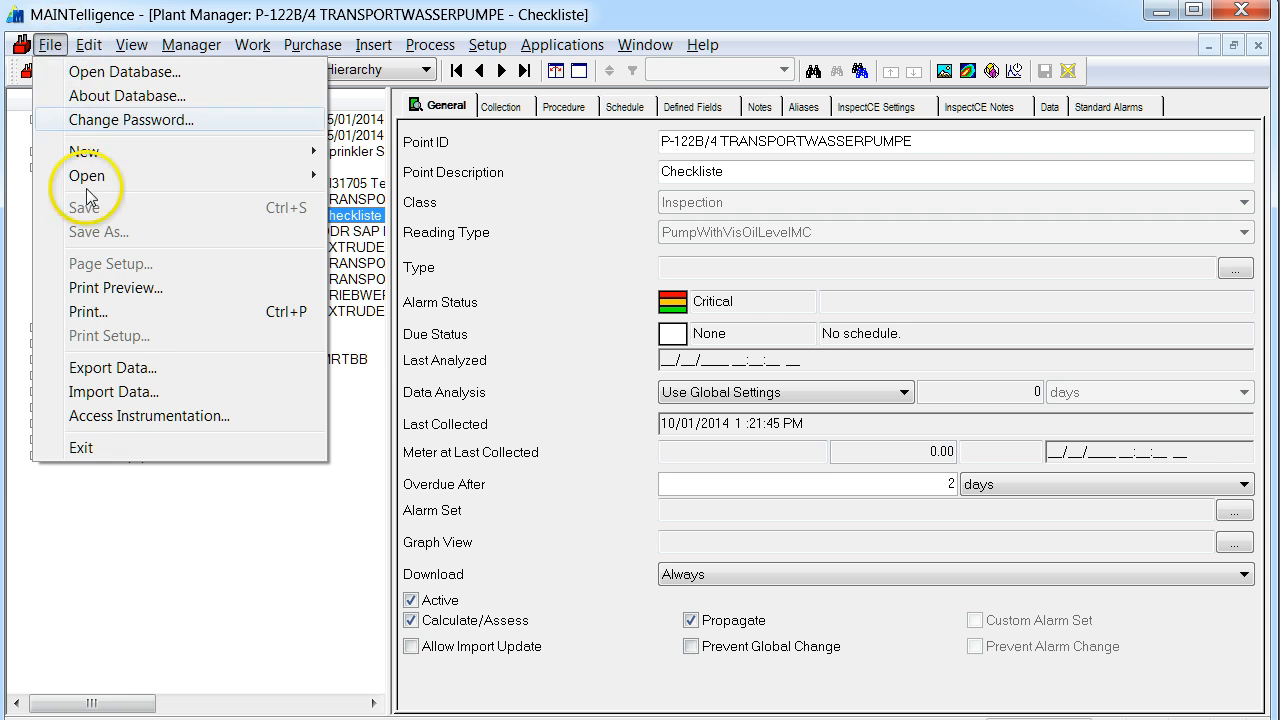
pyautogui.moveTo(138, 164)
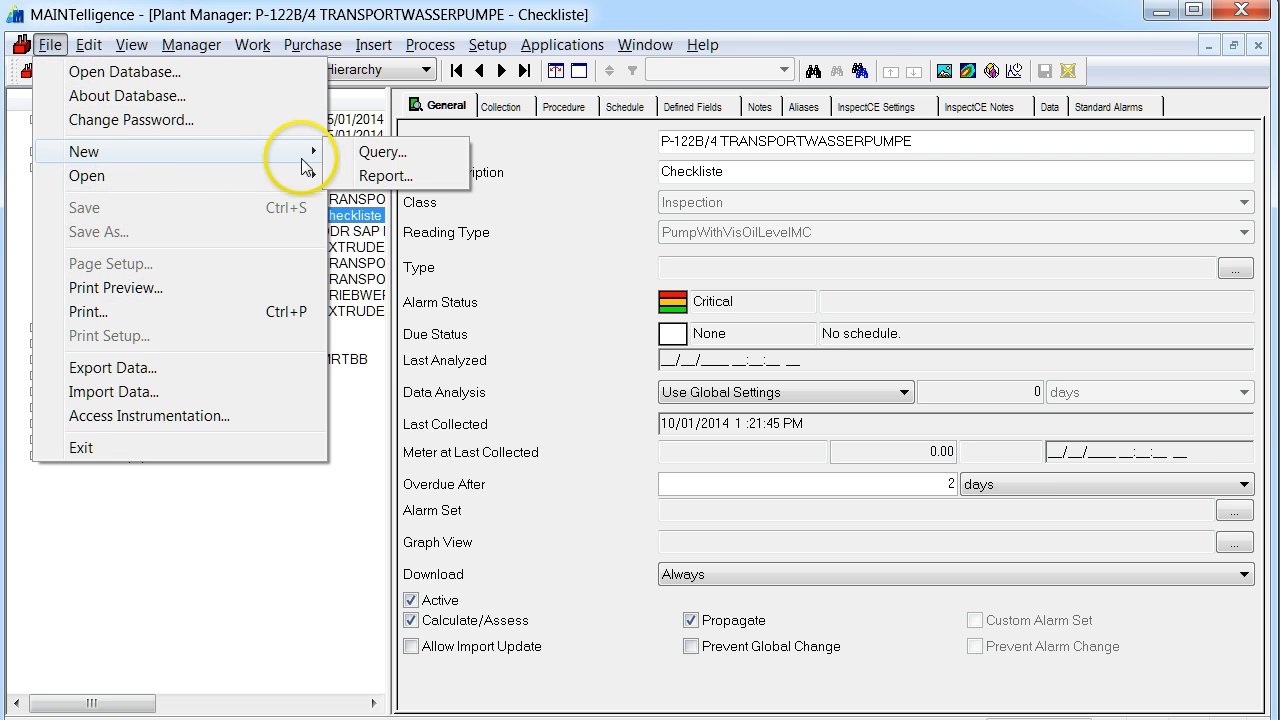
pyautogui.click(355, 155)
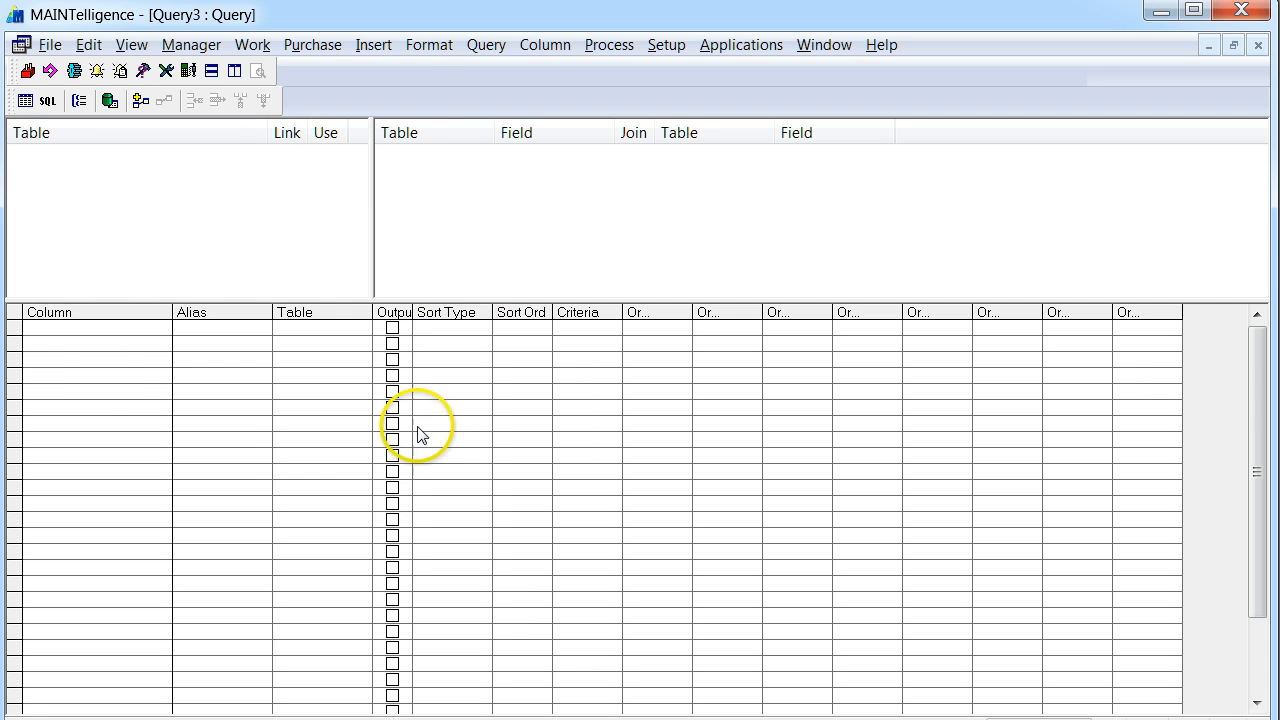
pyautogui.click(47, 101)
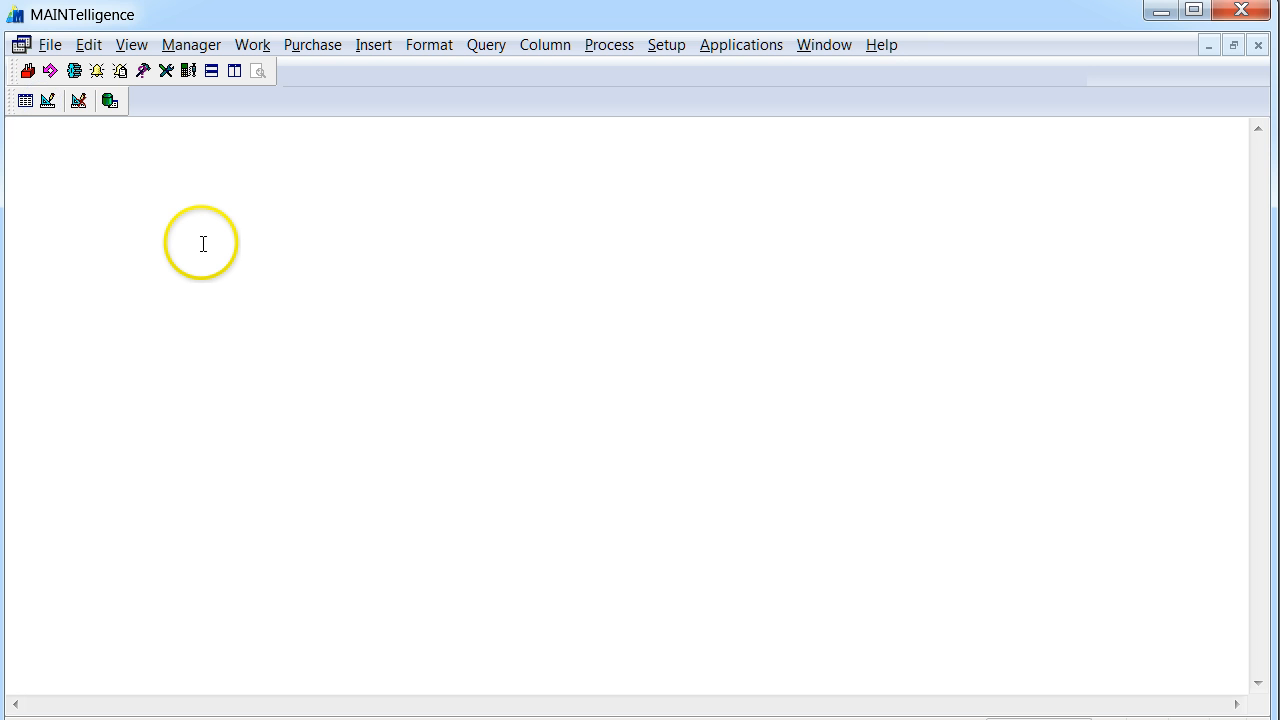
pyautogui.hotkey('ctrl', 'v')
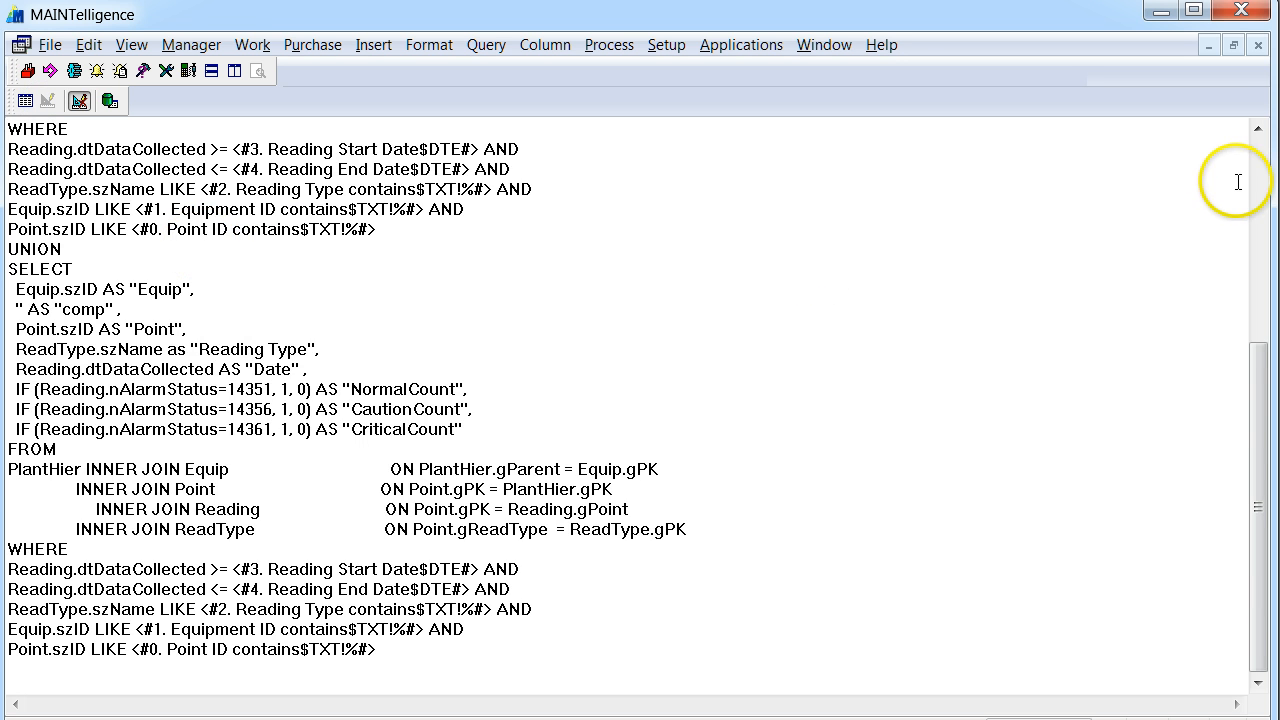
# Examine the first SELECT's output fields, alarm status conditions, table joins and WHERE filter prompts.
pyautogui.click(1258, 172)
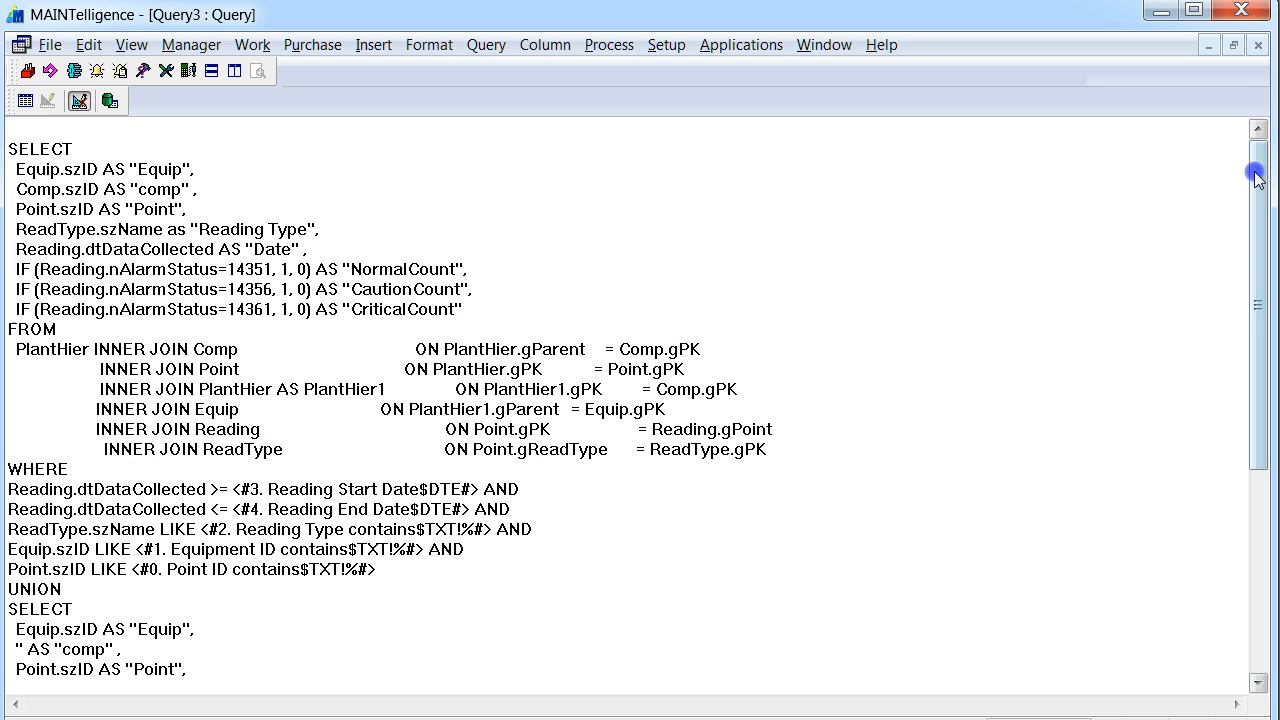
pyautogui.click(16, 166)
pyautogui.moveTo(15, 165); pyautogui.dragTo(180, 176)
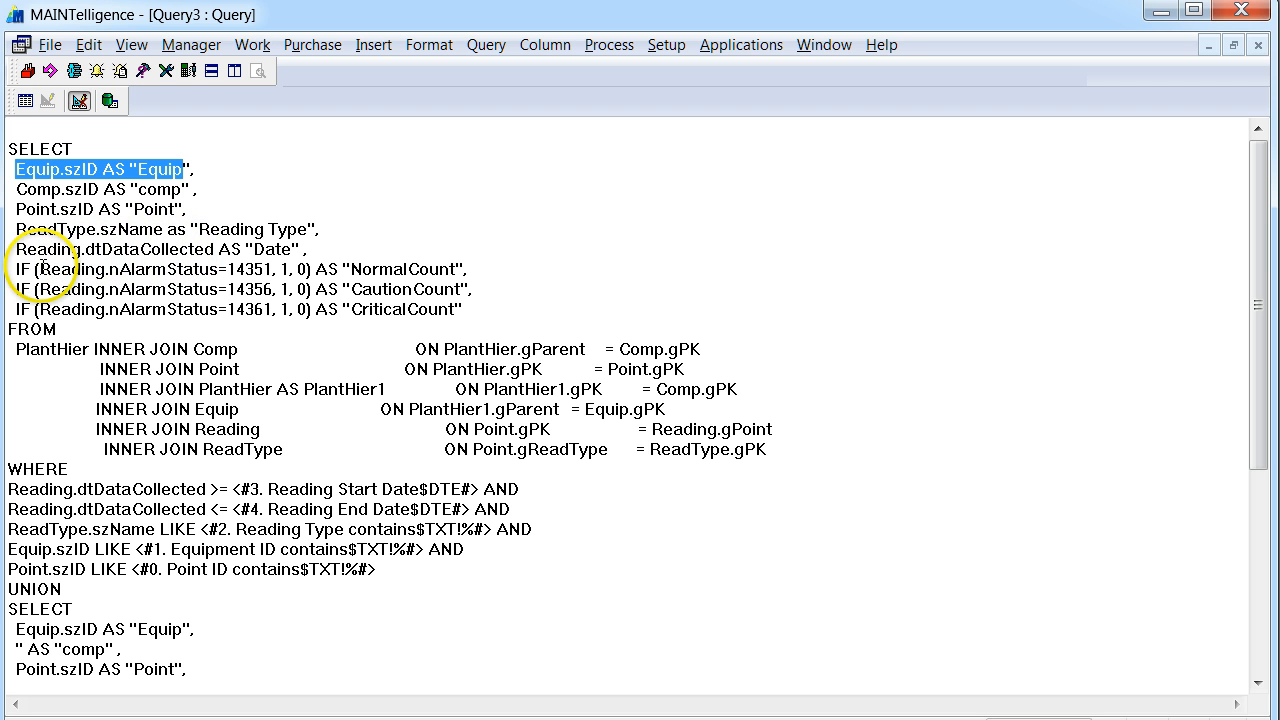
pyautogui.moveTo(120, 270); pyautogui.dragTo(270, 272)
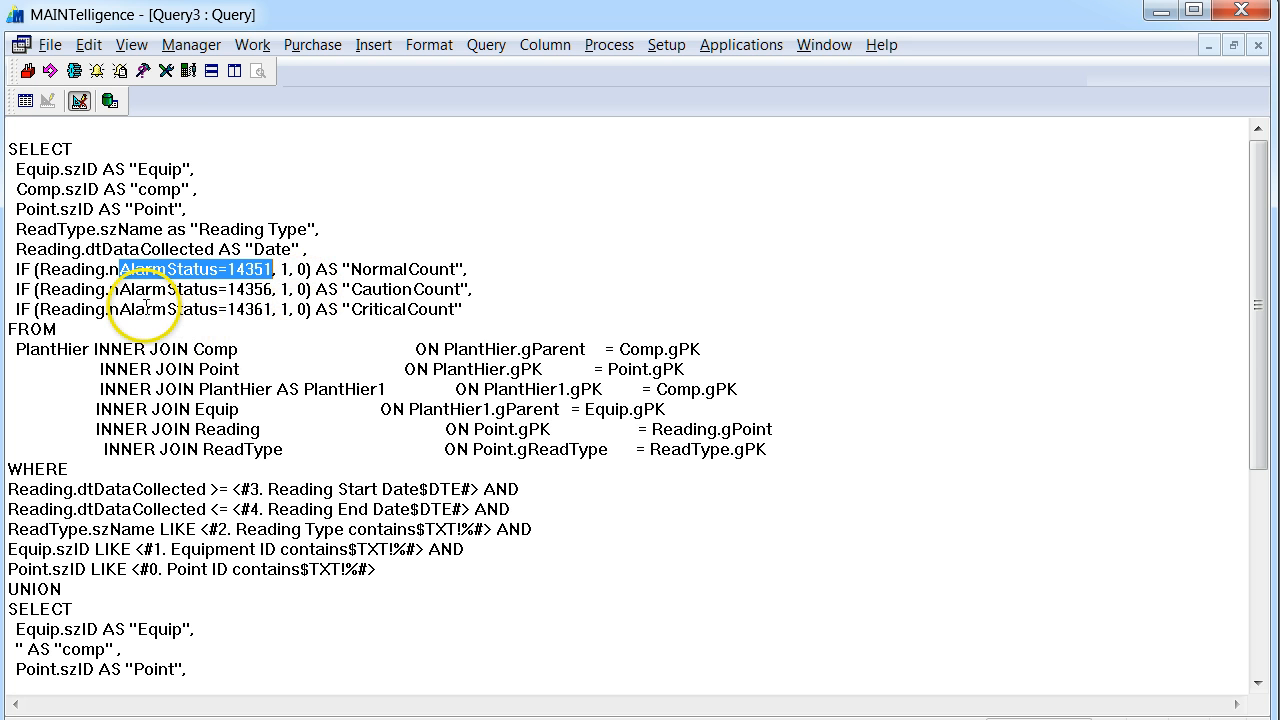
pyautogui.moveTo(14, 345); pyautogui.dragTo(803, 445)
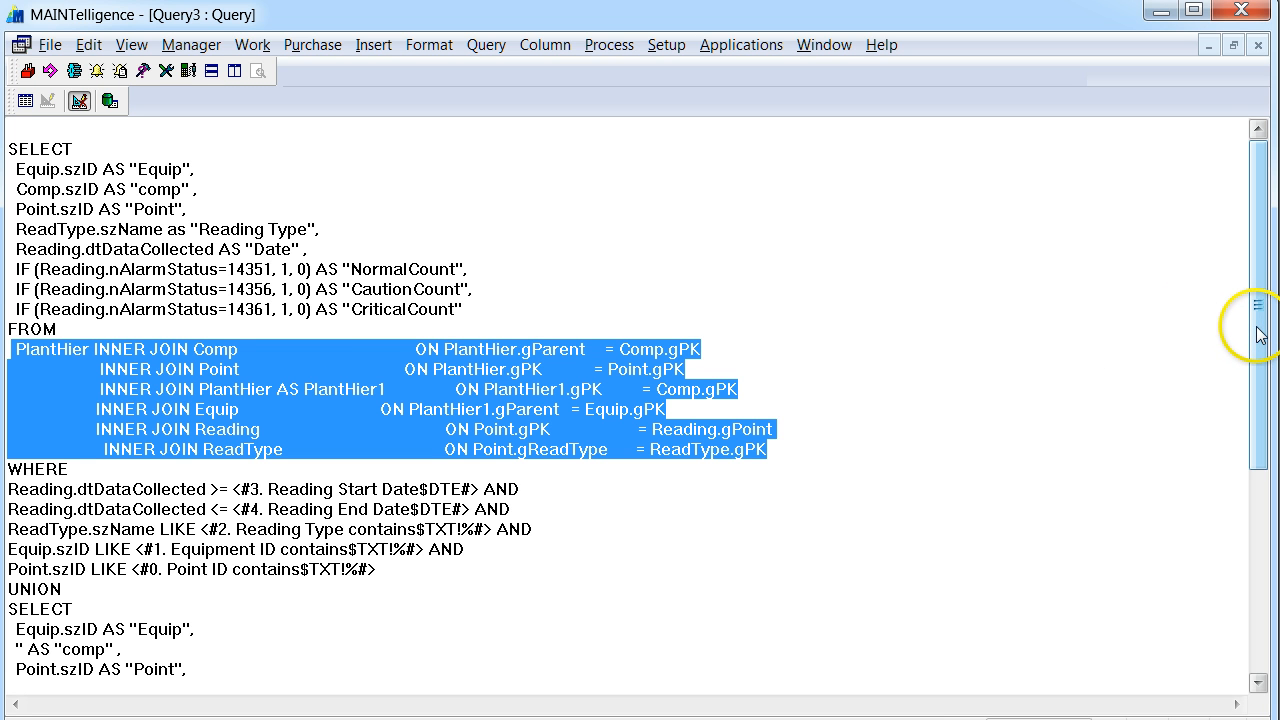
pyautogui.moveTo(1258, 335); pyautogui.dragTo(1263, 505)
pyautogui.moveTo(423, 306); pyautogui.dragTo(8, 209)
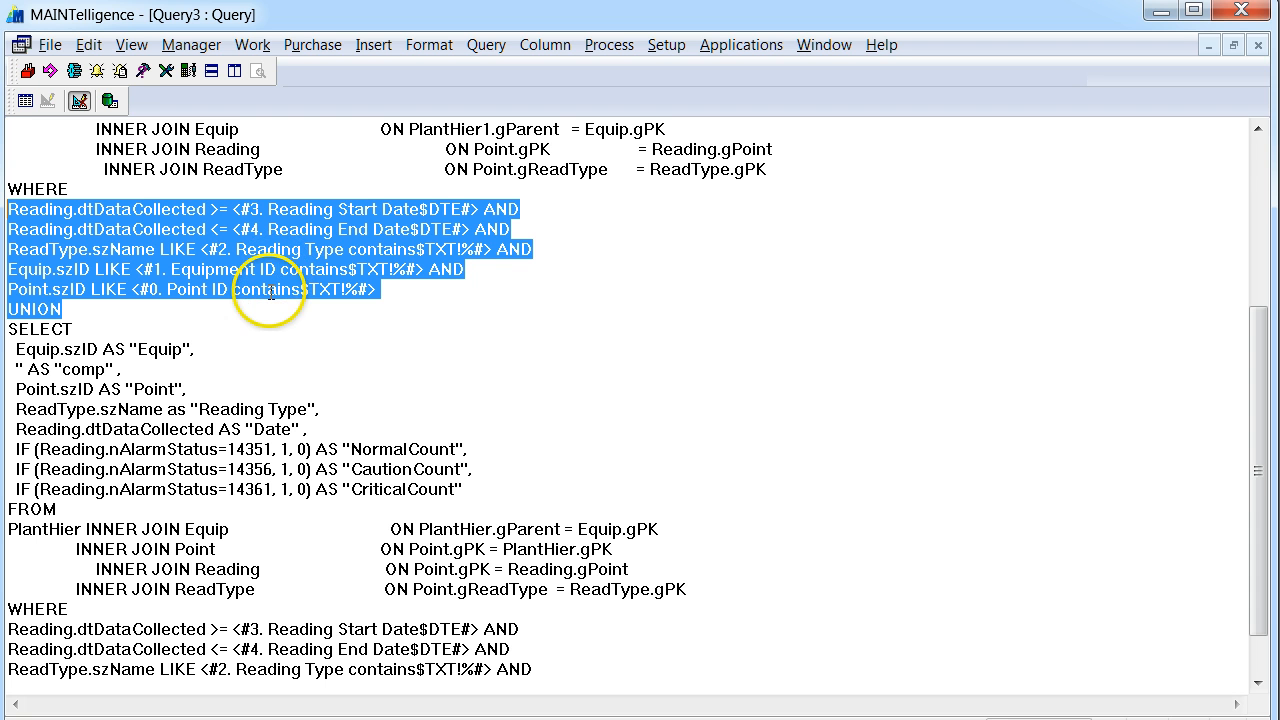
# Insert a blank line before and after the UNION keyword to set the two SELECT statements apart.
pyautogui.click(82, 308)
pyautogui.click(429, 280)
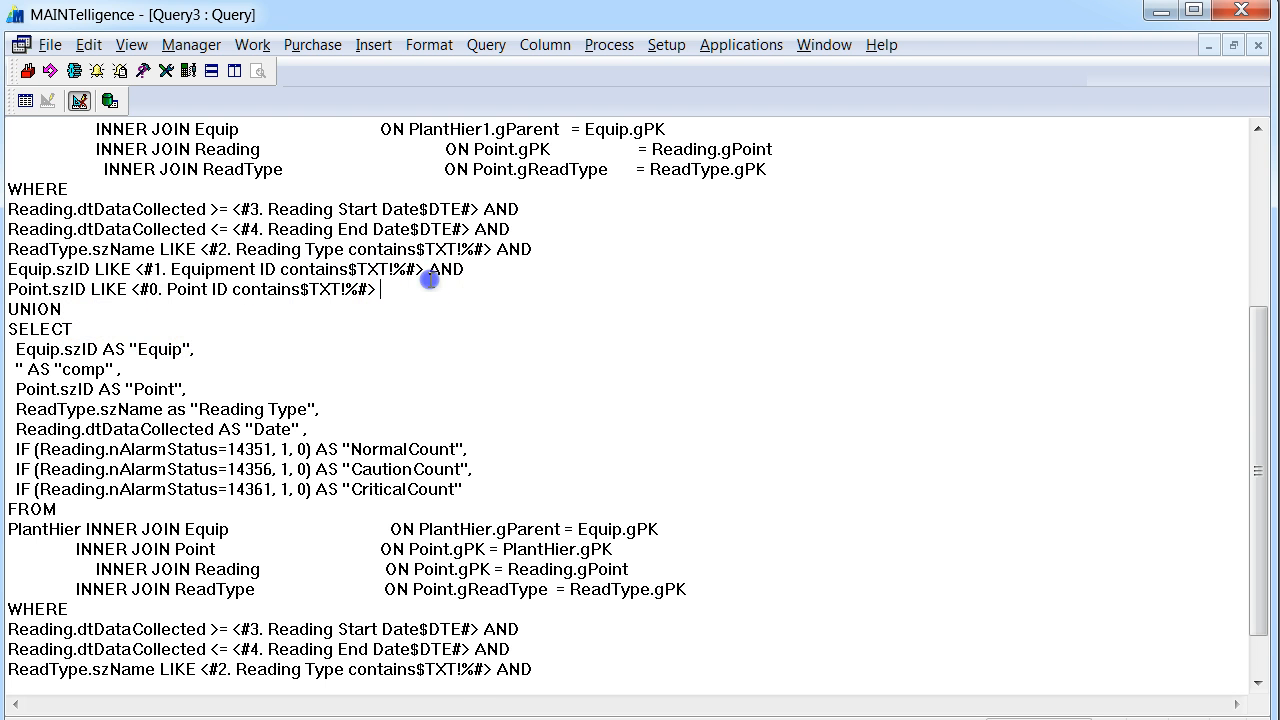
pyautogui.press('Return')
pyautogui.press('Return')
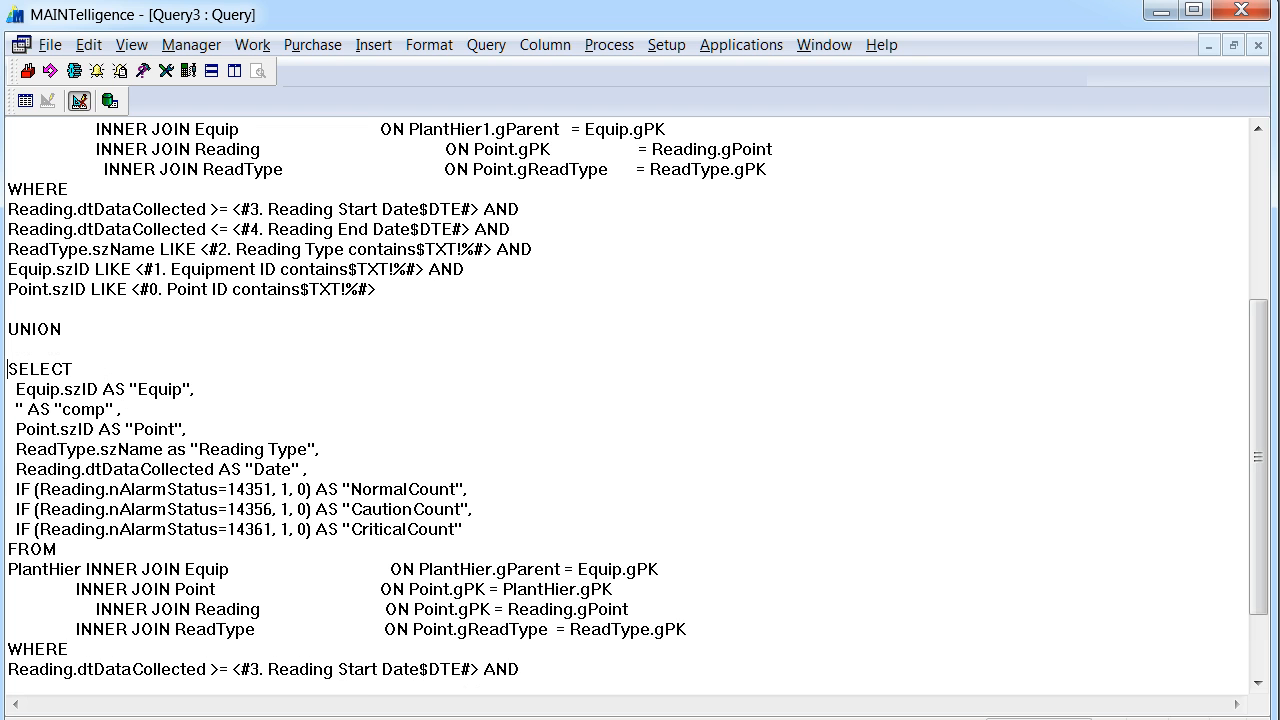
# Examine the second SELECT's equipment field, empty "comp" column and table joins.
pyautogui.click(10, 369)
pyautogui.moveTo(15, 388); pyautogui.dragTo(224, 392)
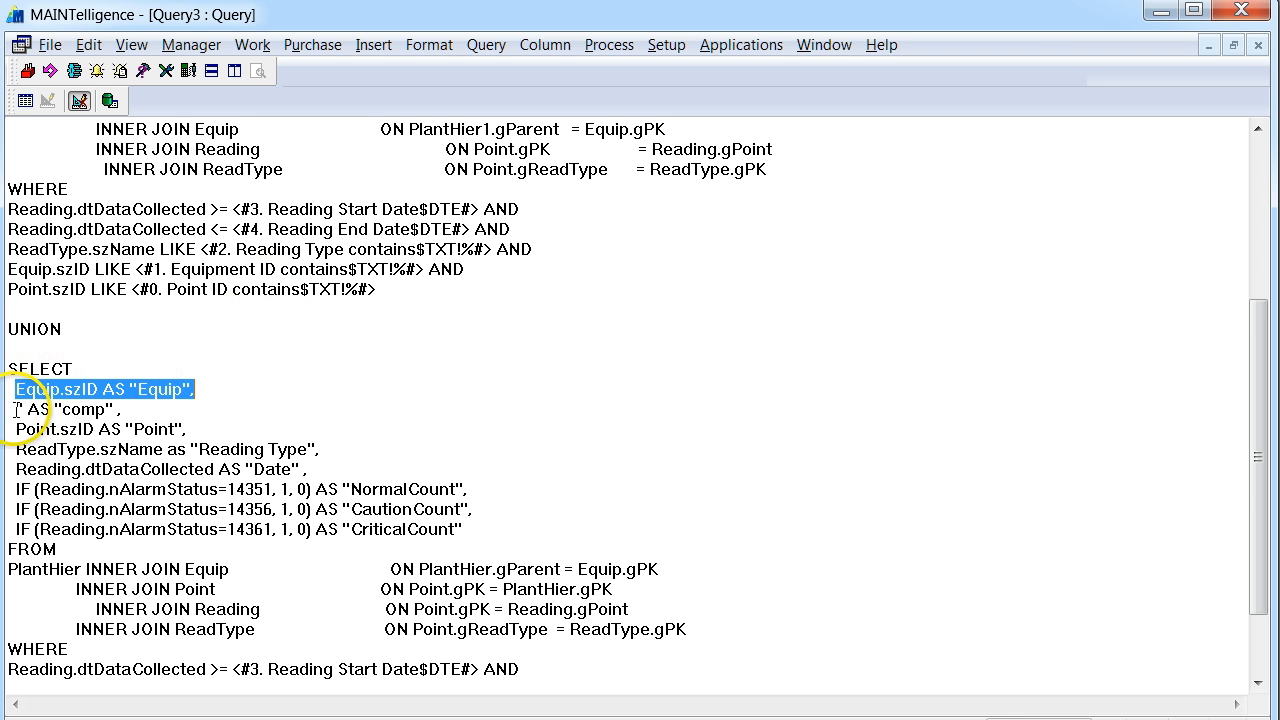
pyautogui.moveTo(16, 409); pyautogui.dragTo(139, 409)
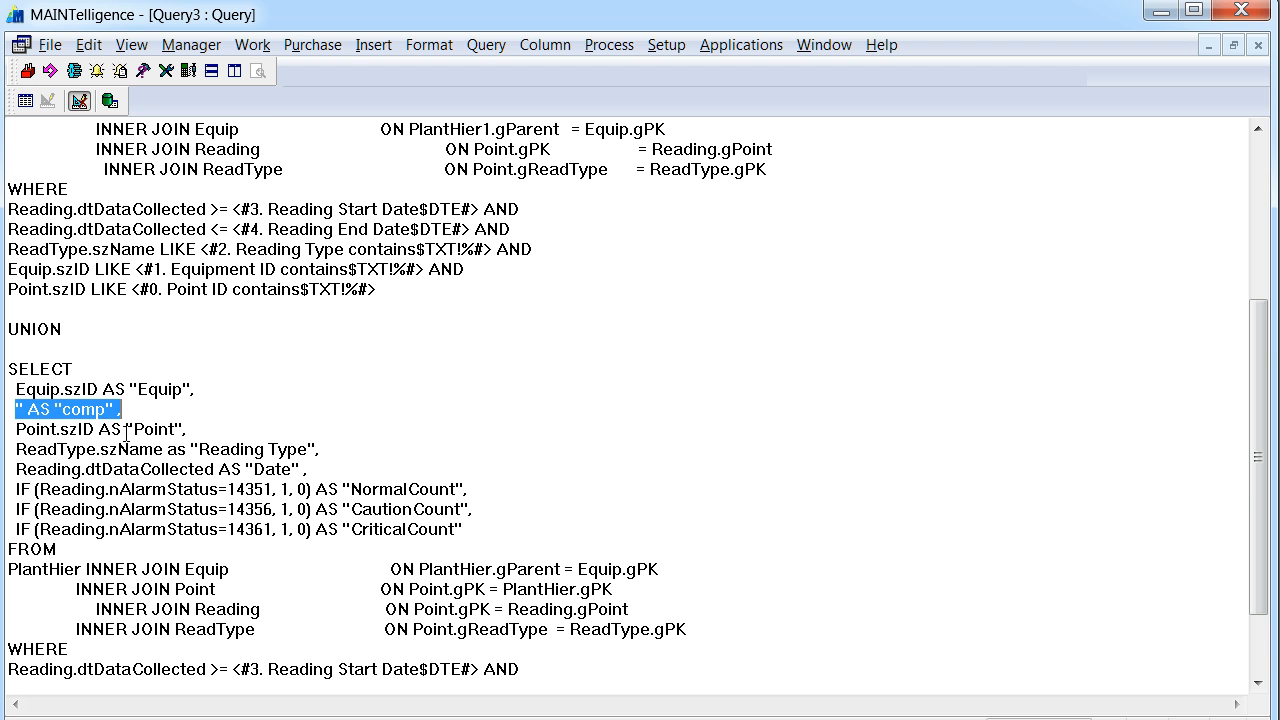
pyautogui.click(124, 430)
pyautogui.scroll(-2, 126, 432)
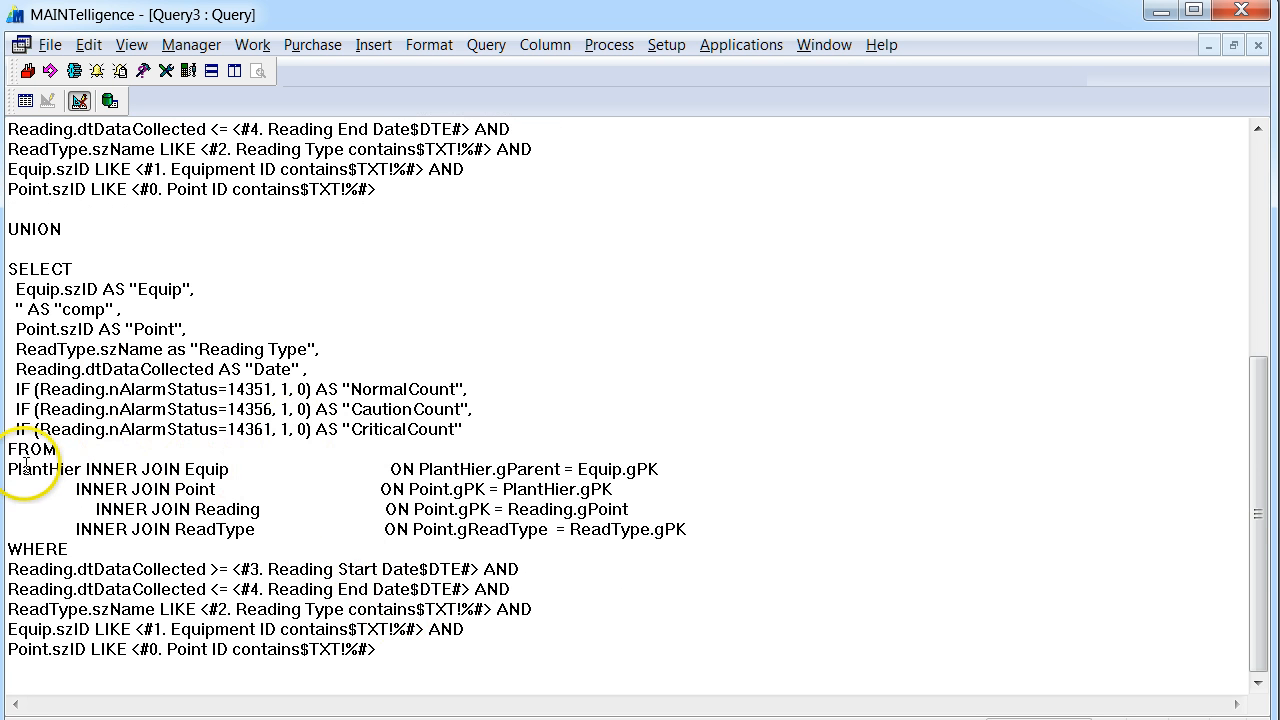
pyautogui.moveTo(10, 469); pyautogui.dragTo(786, 541)
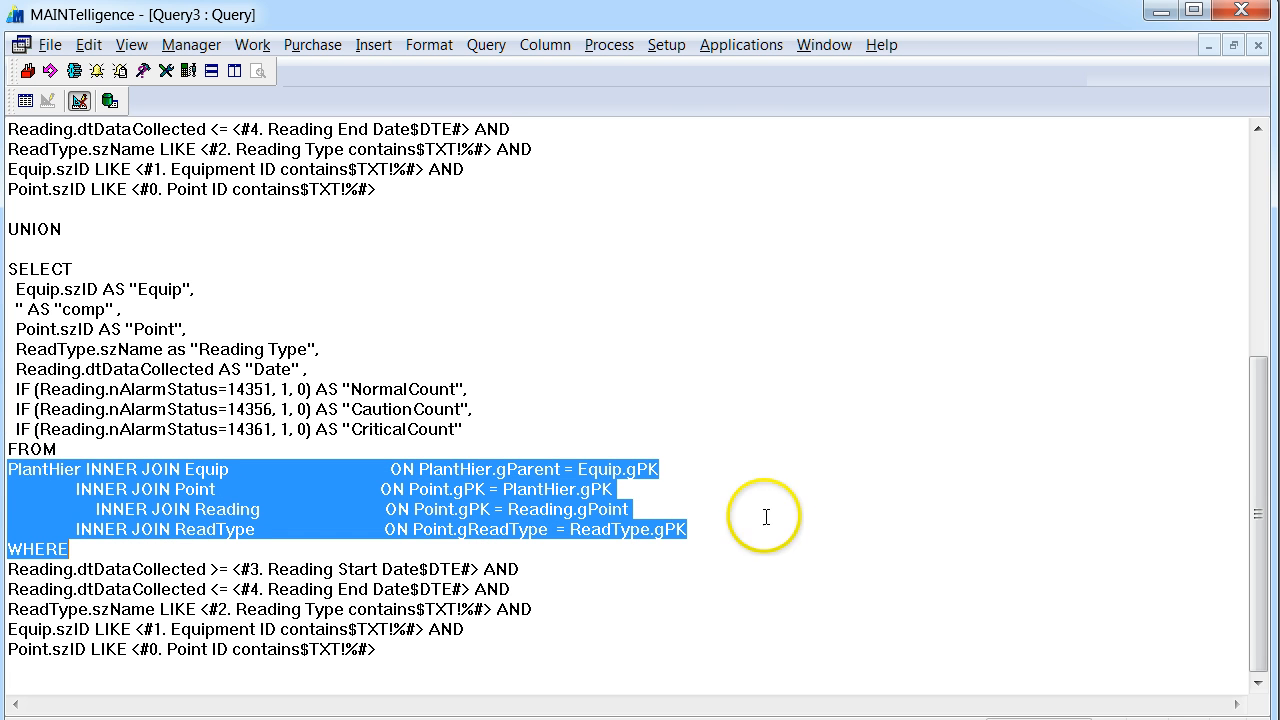
pyautogui.click(574, 271)
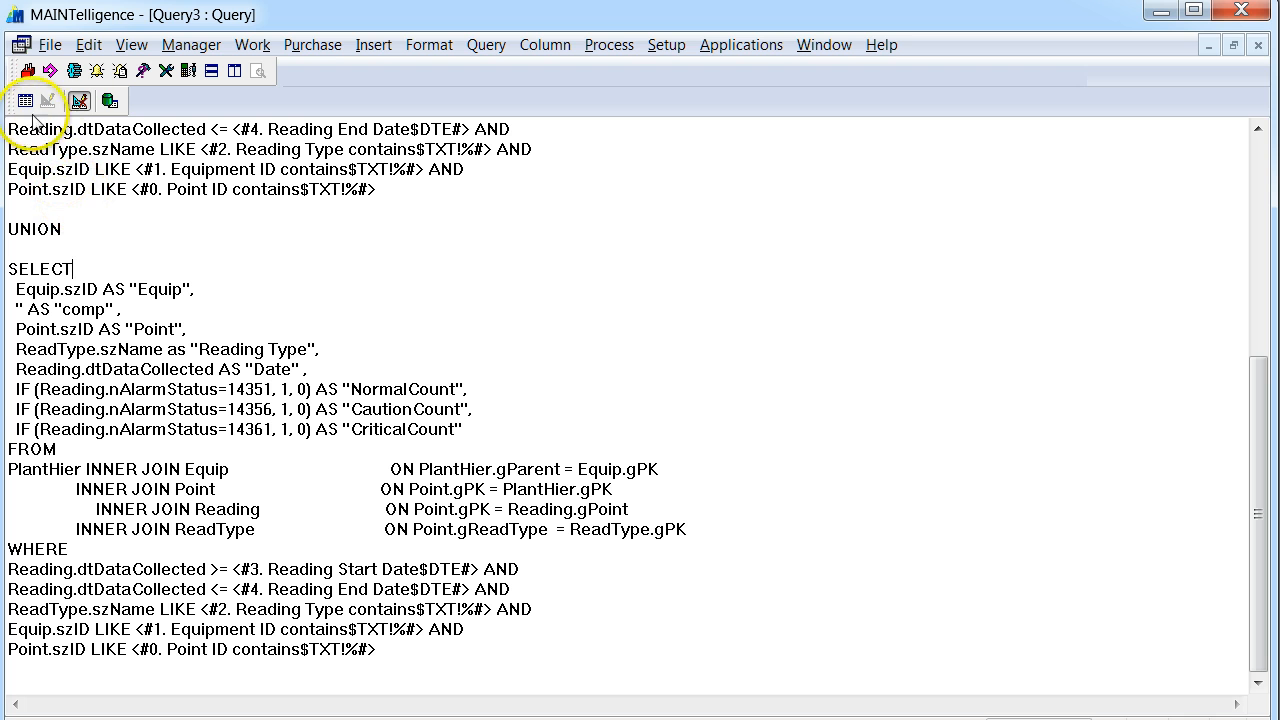
# Run the query with the reading start date set to 20/01/2012, keeping % for the ID and reading type filters.
pyautogui.click(25, 101)
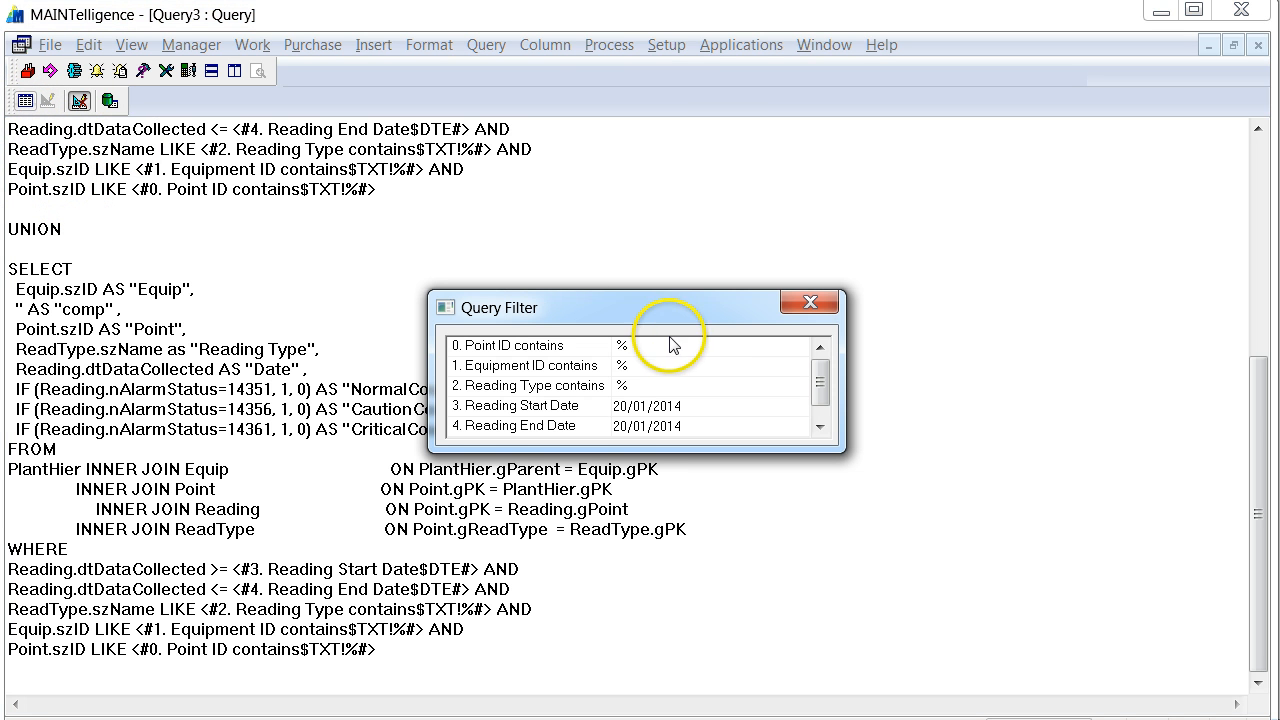
pyautogui.click(671, 408)
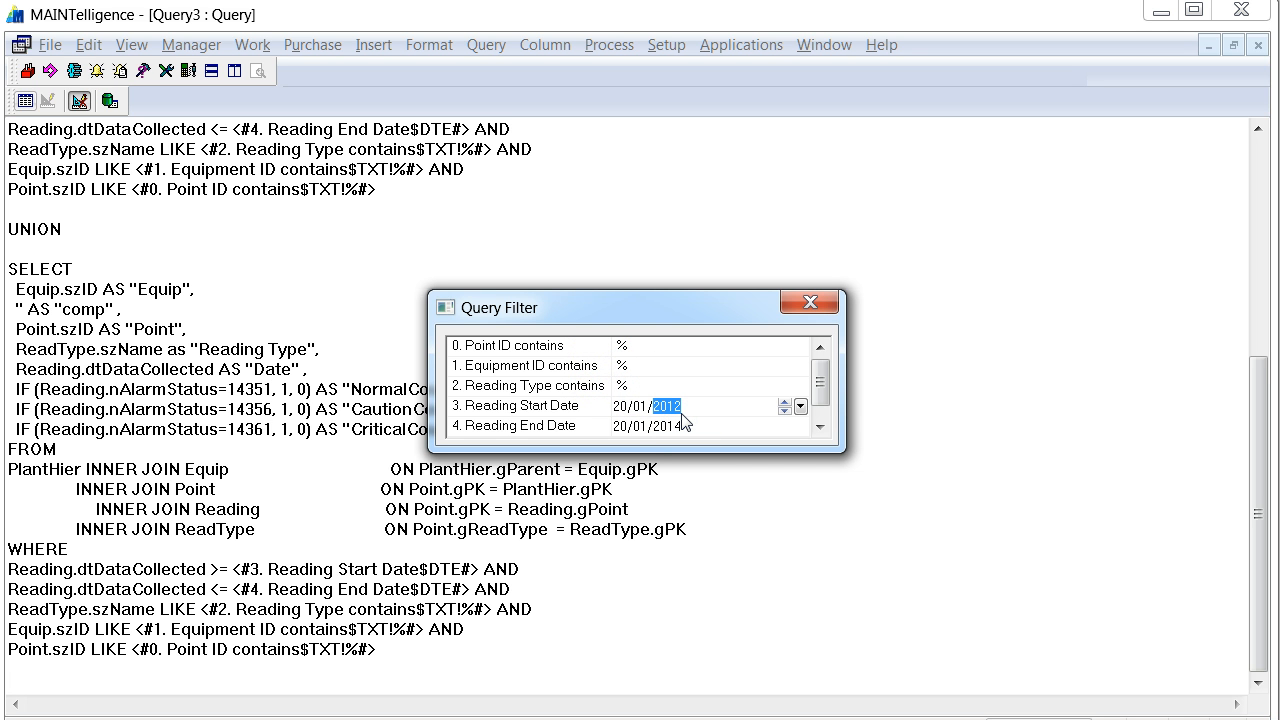
pyautogui.click(646, 368)
pyautogui.click(640, 388)
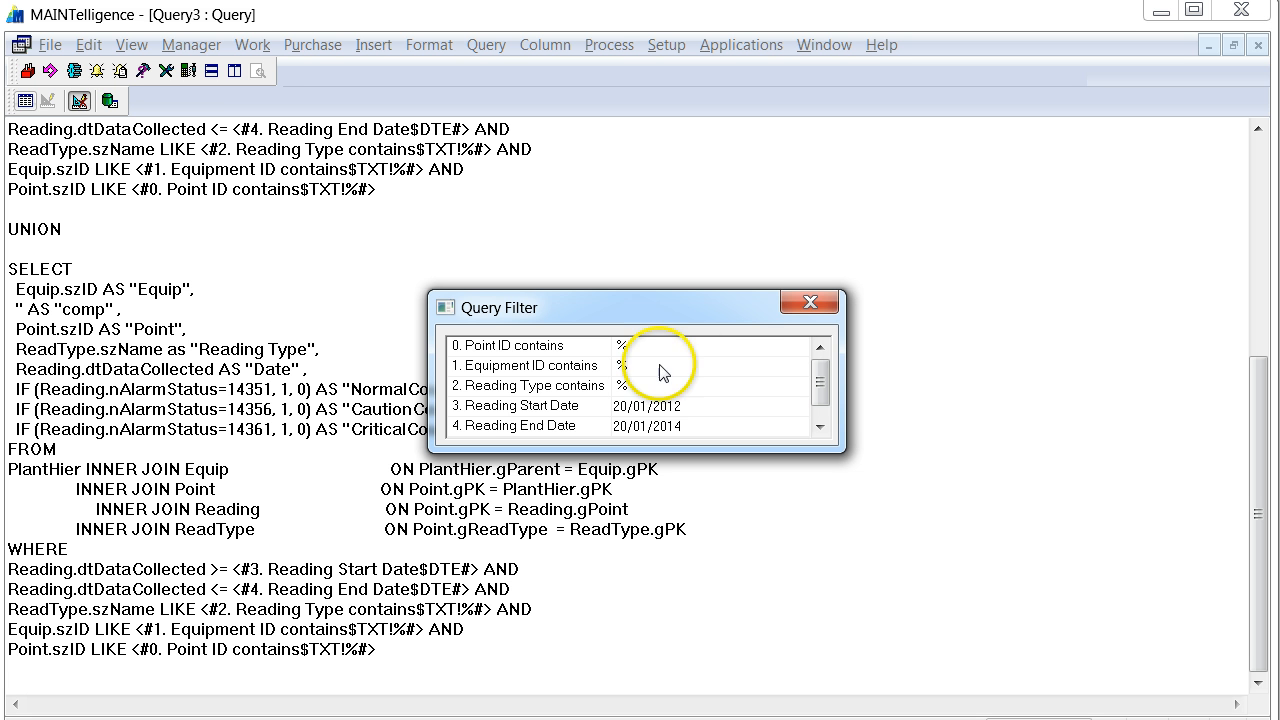
pyautogui.click(809, 302)
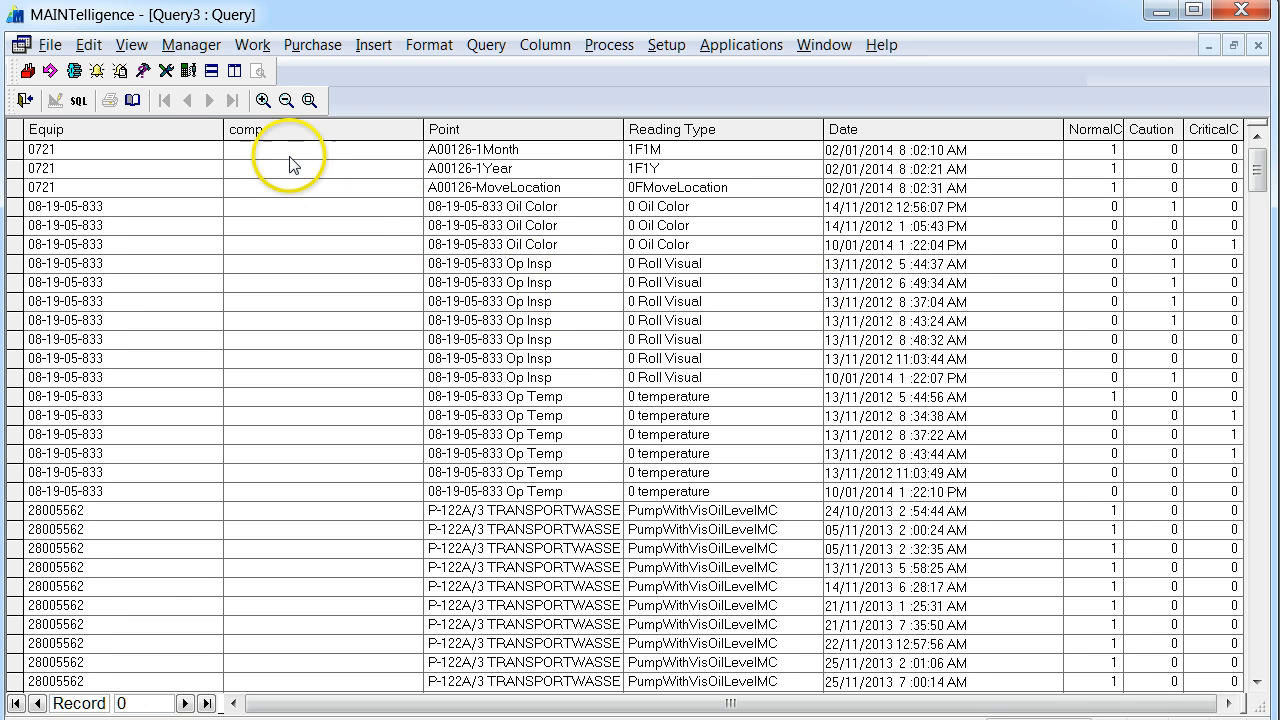
# Narrow the Equip and comp columns of the query results and make the rows slightly taller.
pyautogui.moveTo(222, 129); pyautogui.dragTo(144, 131)
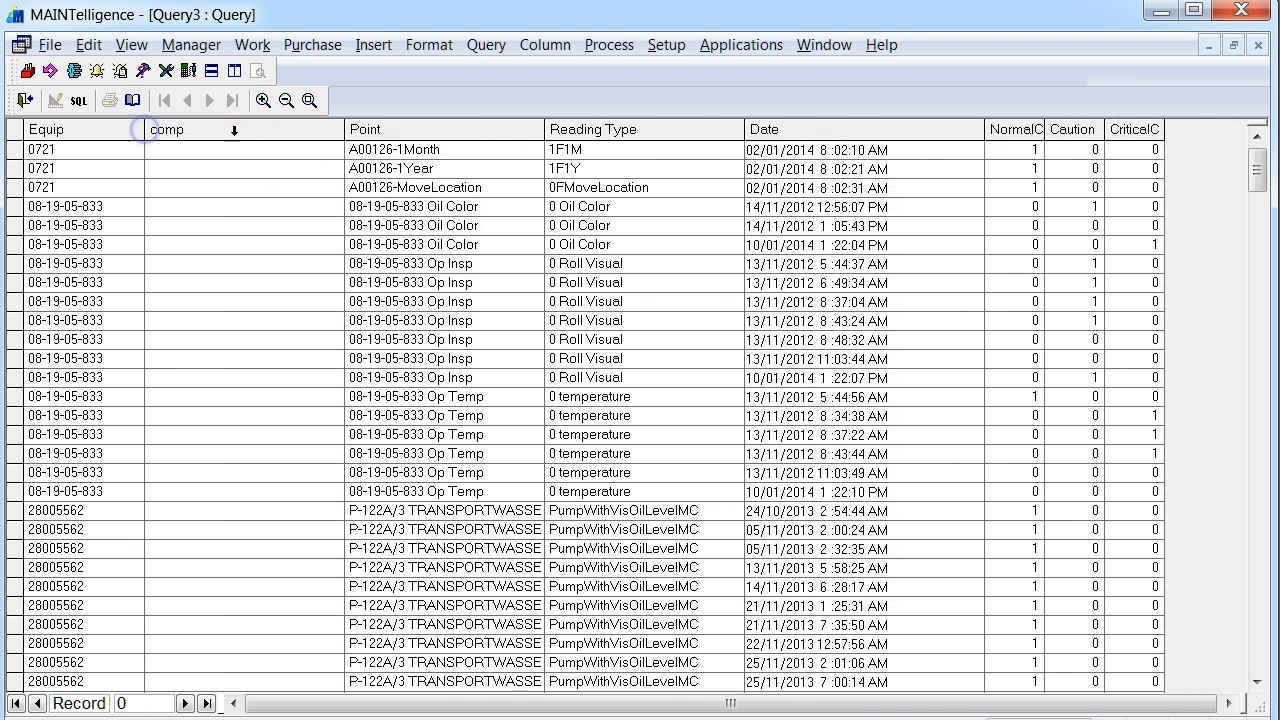
pyautogui.moveTo(344, 131); pyautogui.dragTo(265, 133)
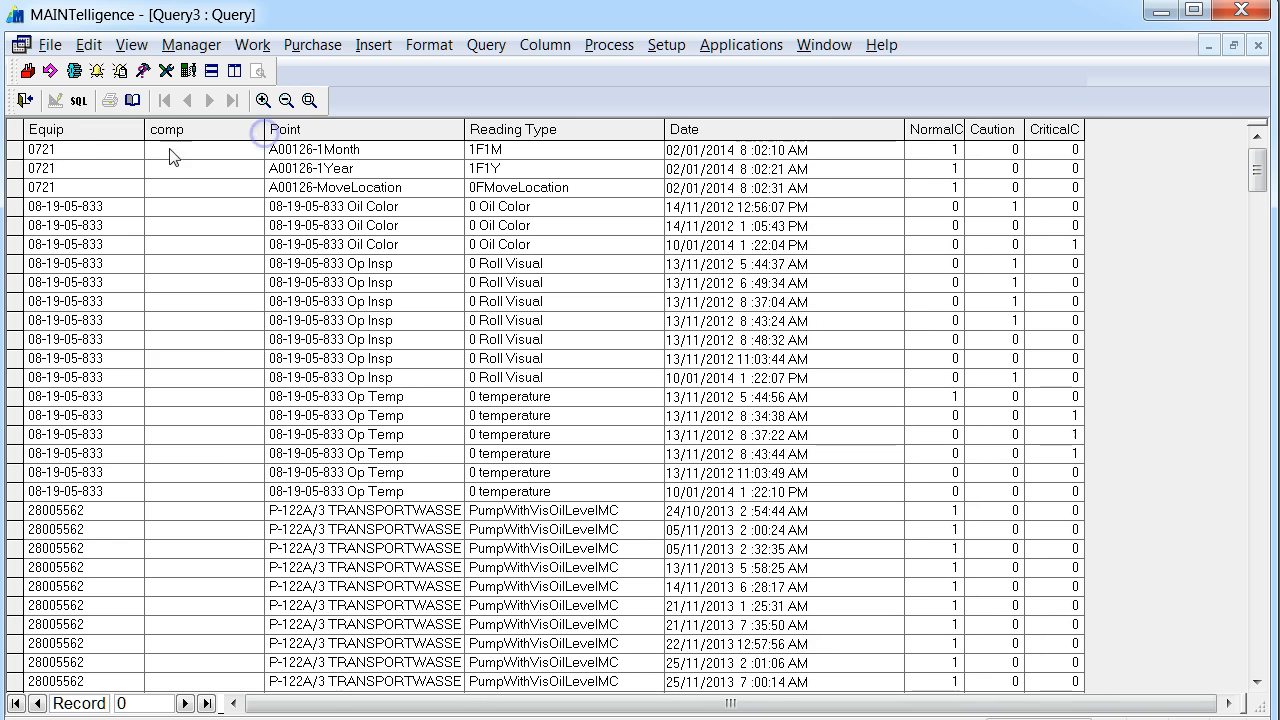
pyautogui.moveTo(17, 158); pyautogui.dragTo(17, 165)
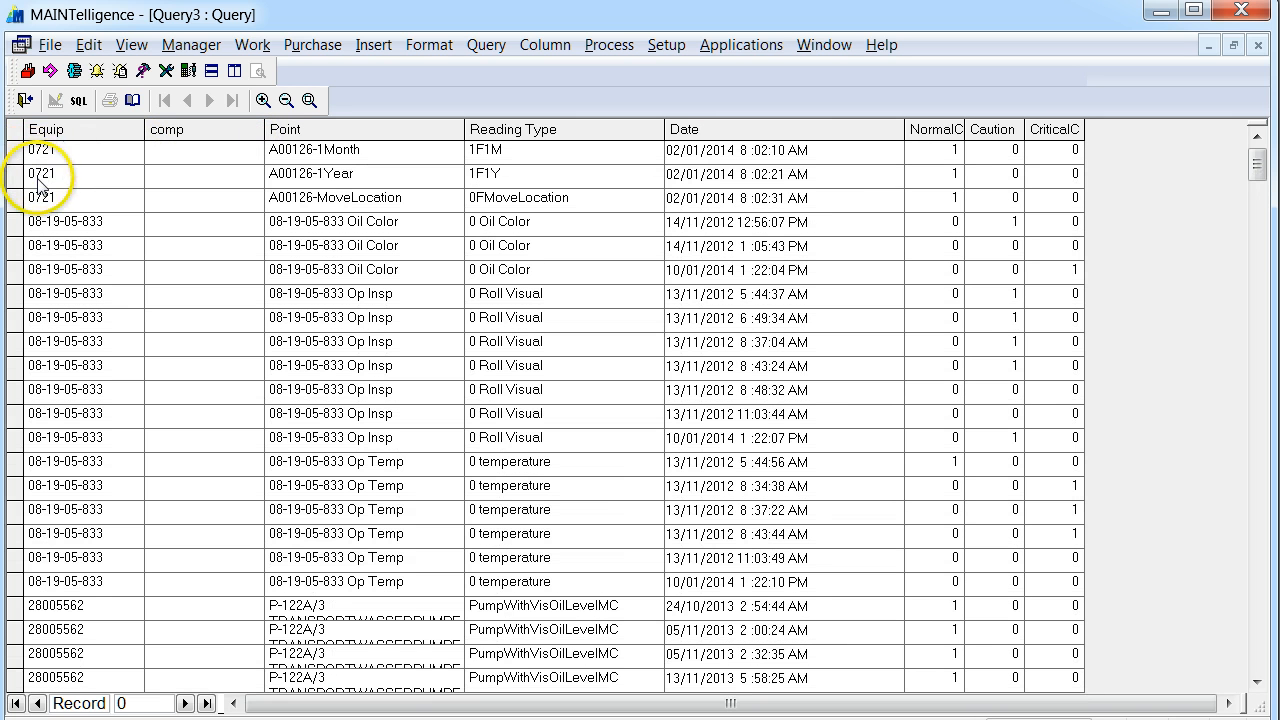
# Select all rows of the query results and copy them.
pyautogui.click(40, 173)
pyautogui.click(14, 173)
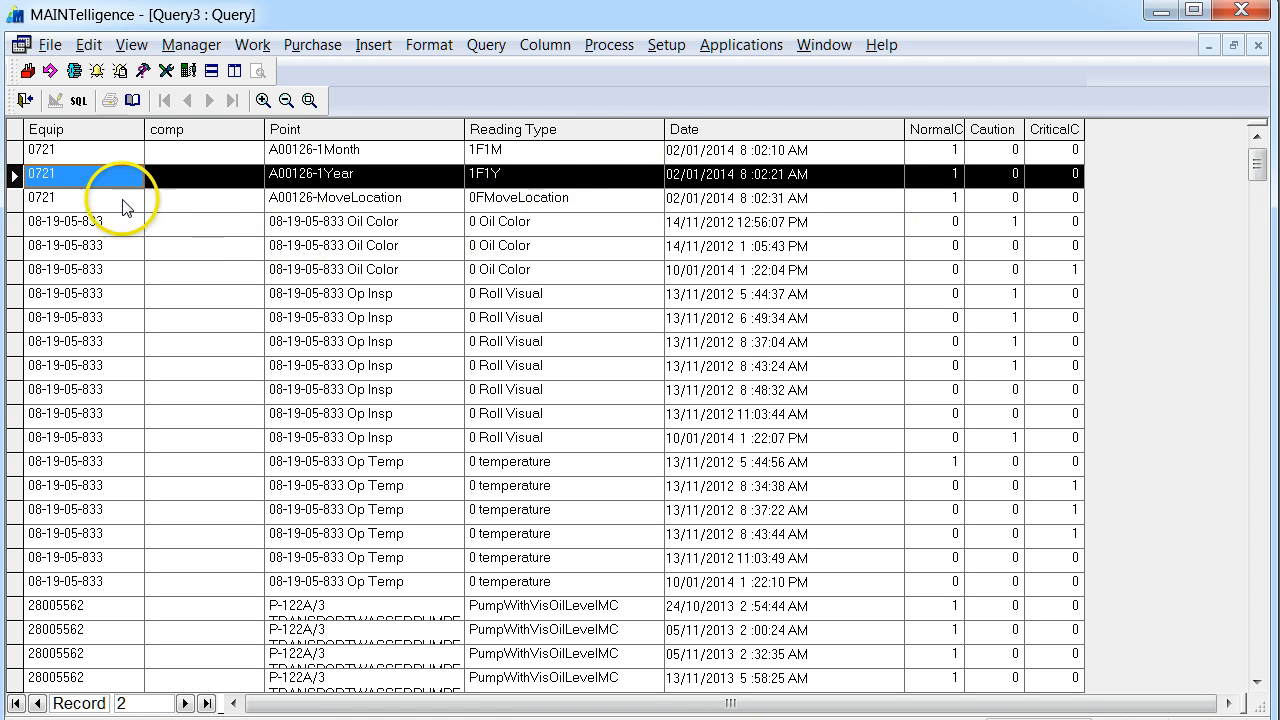
pyautogui.click(100, 157)
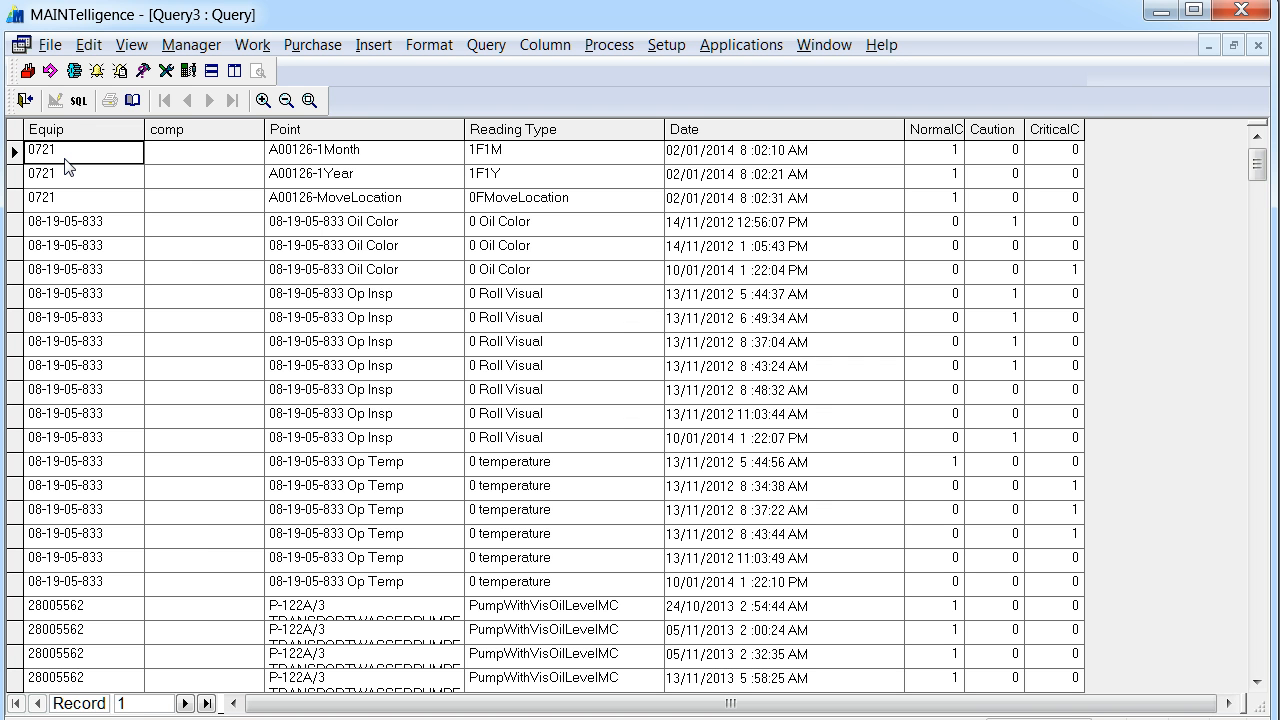
pyautogui.hotkey('ctrl', 'a')
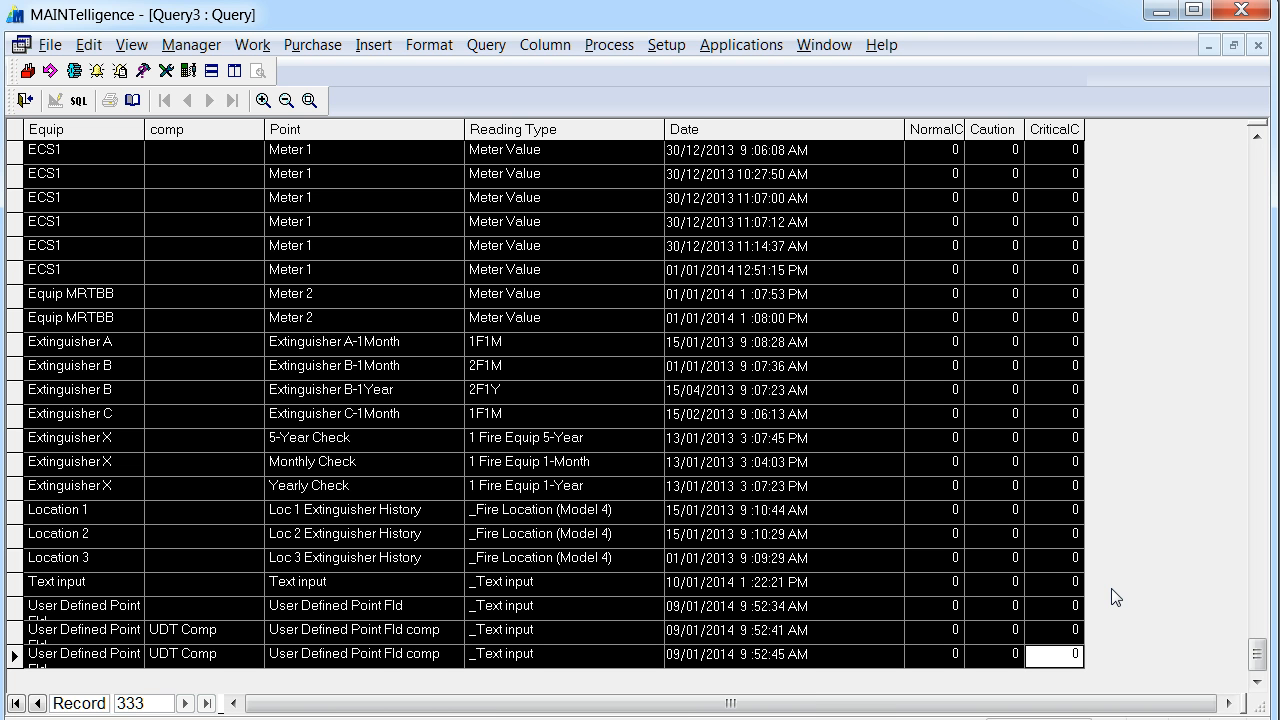
# Switch to the Excel workbook Book1 and paste the copied query results below the headers, starting at cell A2.
pyautogui.click(80, 719)
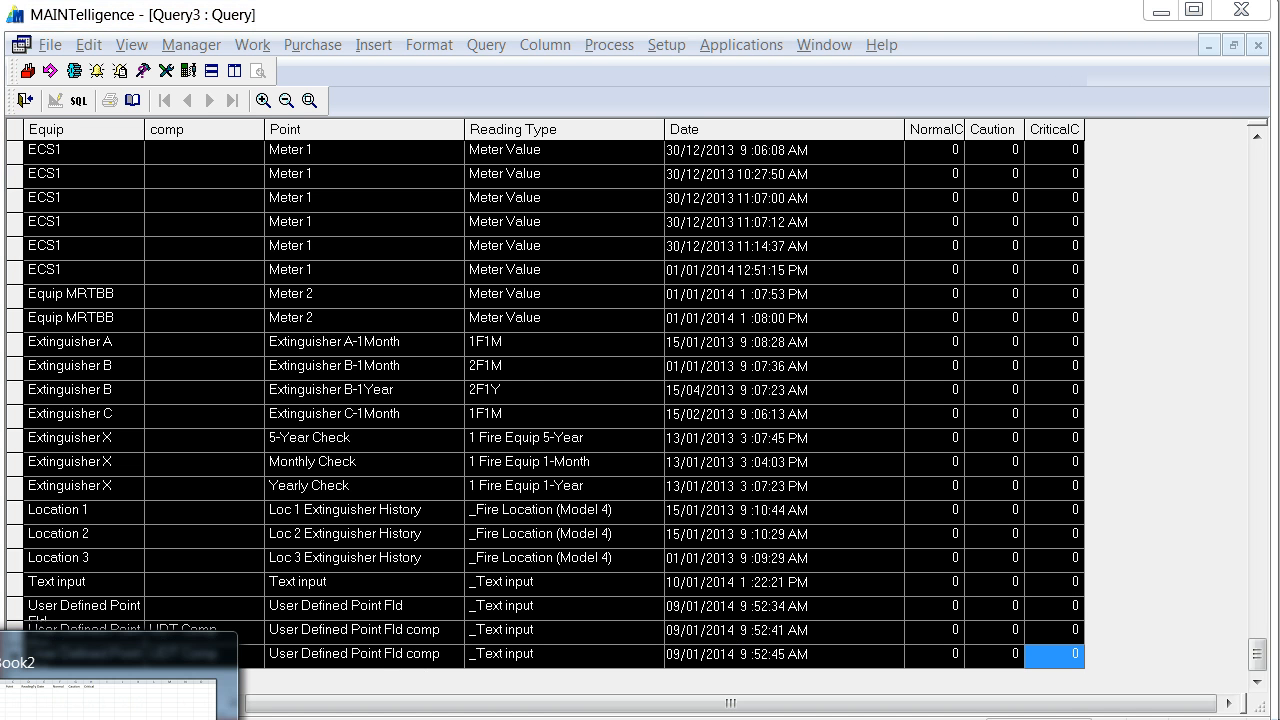
pyautogui.click(80, 712)
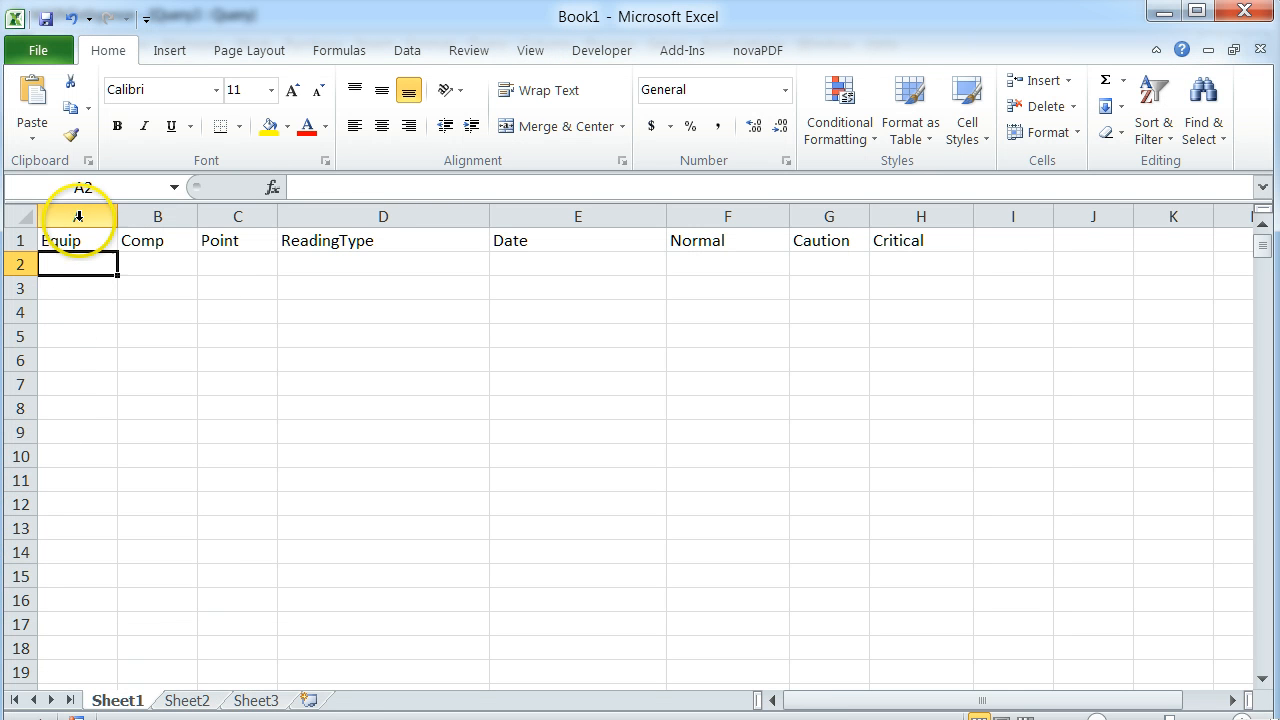
pyautogui.moveTo(54, 240); pyautogui.dragTo(891, 236)
pyautogui.click(57, 262)
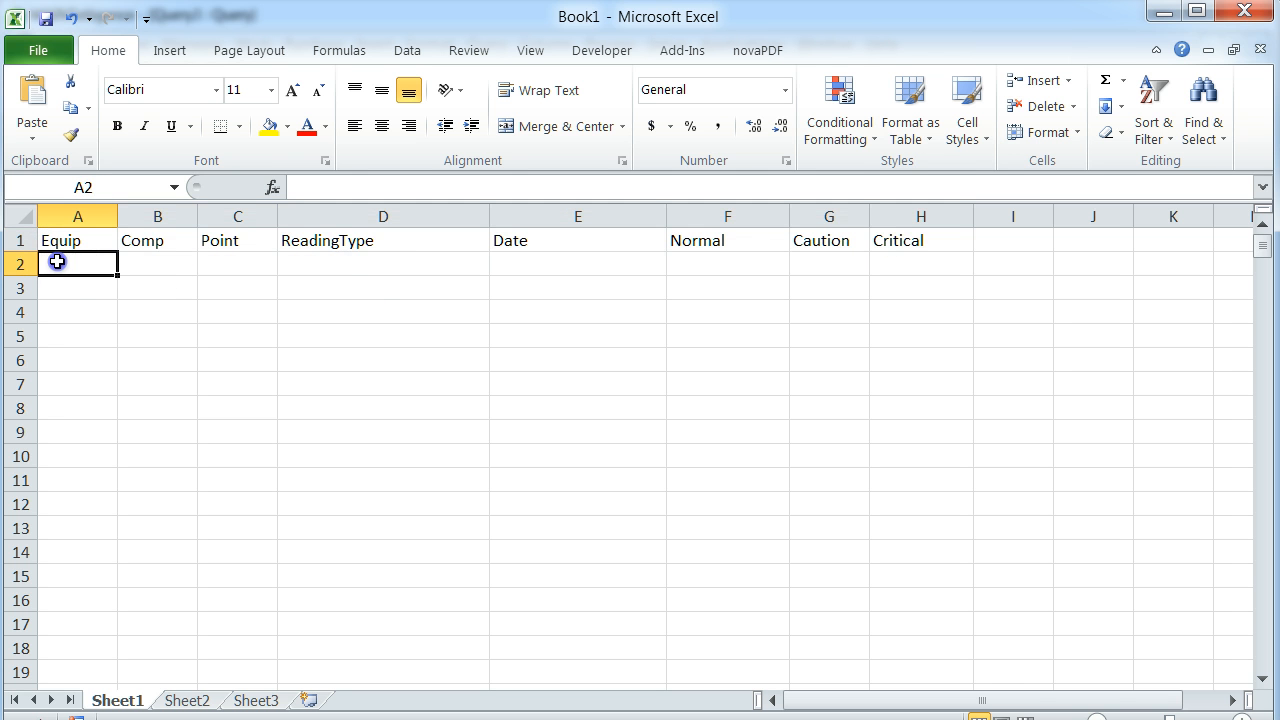
pyautogui.hotkey('ctrl', 'v')
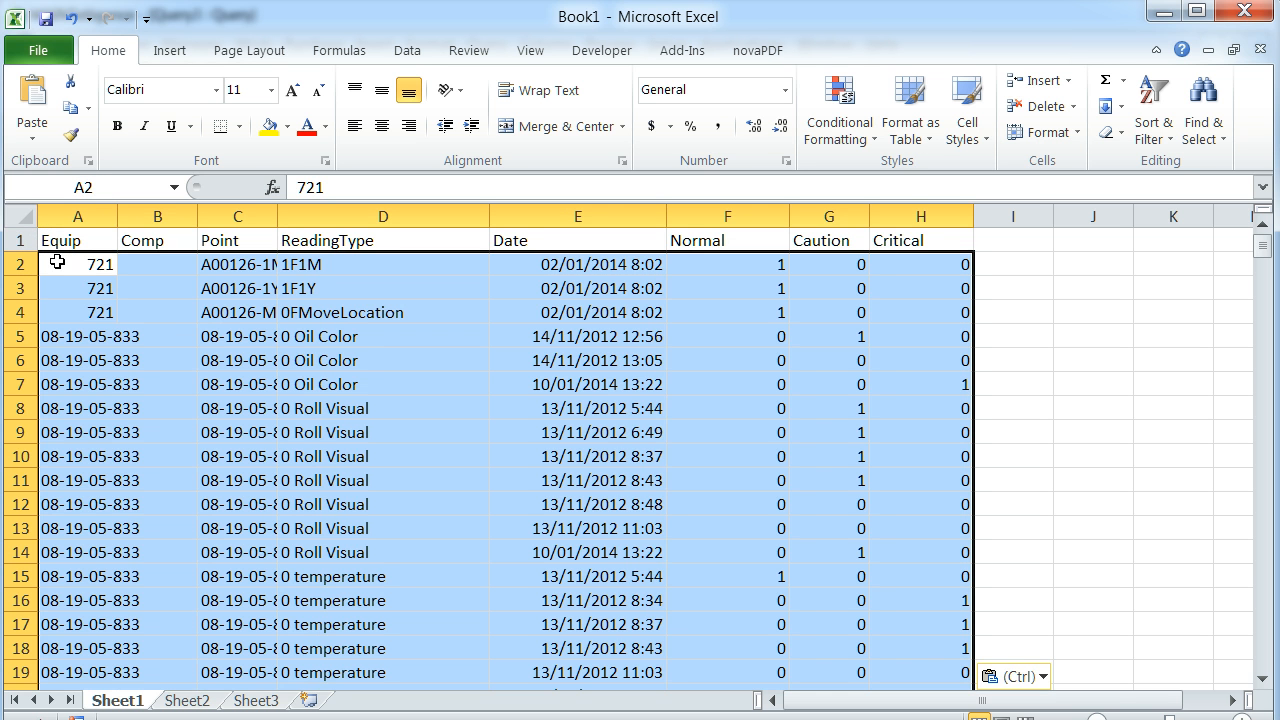
pyautogui.click(57, 262)
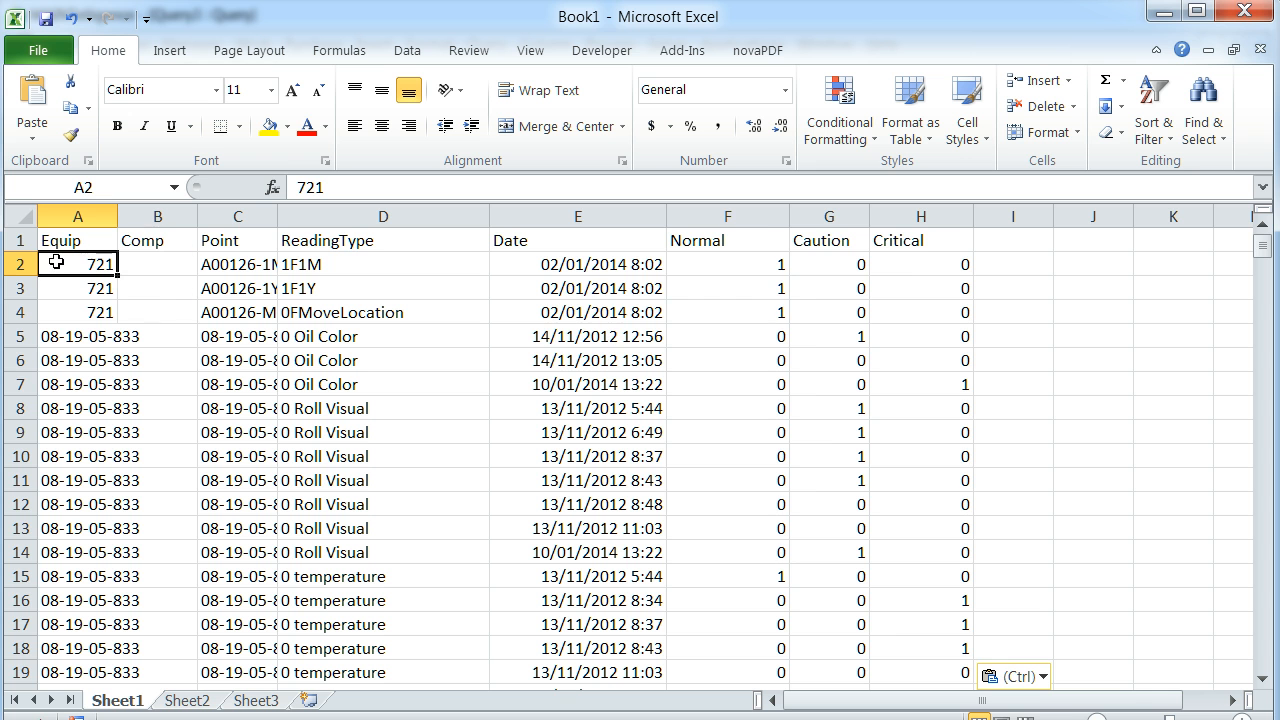
# Replace every 0 with nothing in the Normal, Caution and Critical columns (F to H).
pyautogui.moveTo(729, 216); pyautogui.dragTo(921, 216)
pyautogui.rightClick(921, 216)
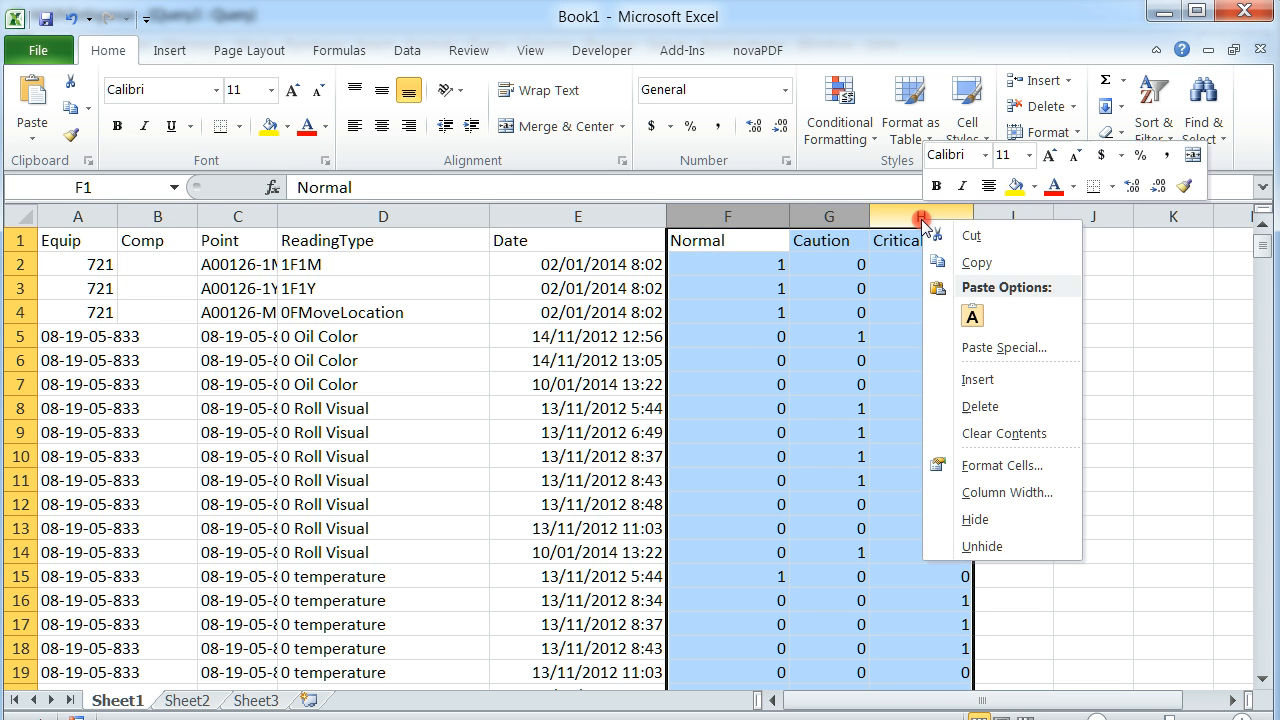
pyautogui.click(754, 216)
pyautogui.moveTo(727, 215); pyautogui.dragTo(956, 215)
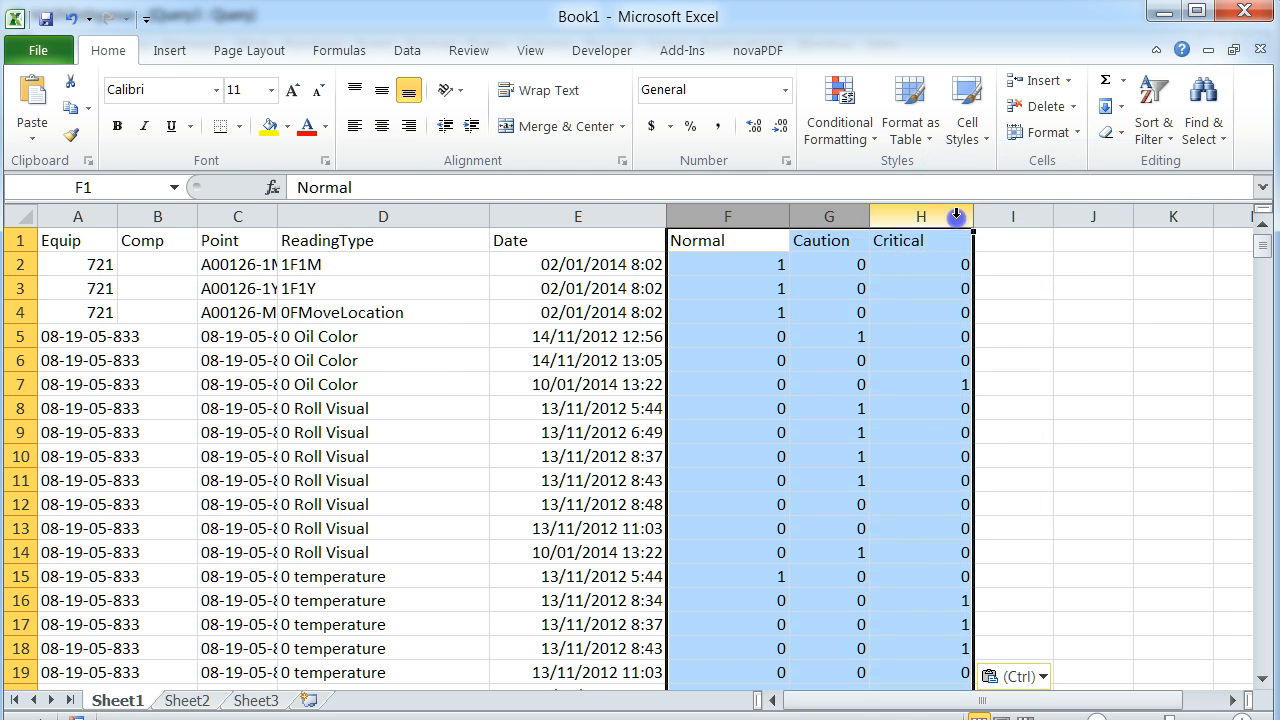
pyautogui.hotkey('ctrl', 'f')
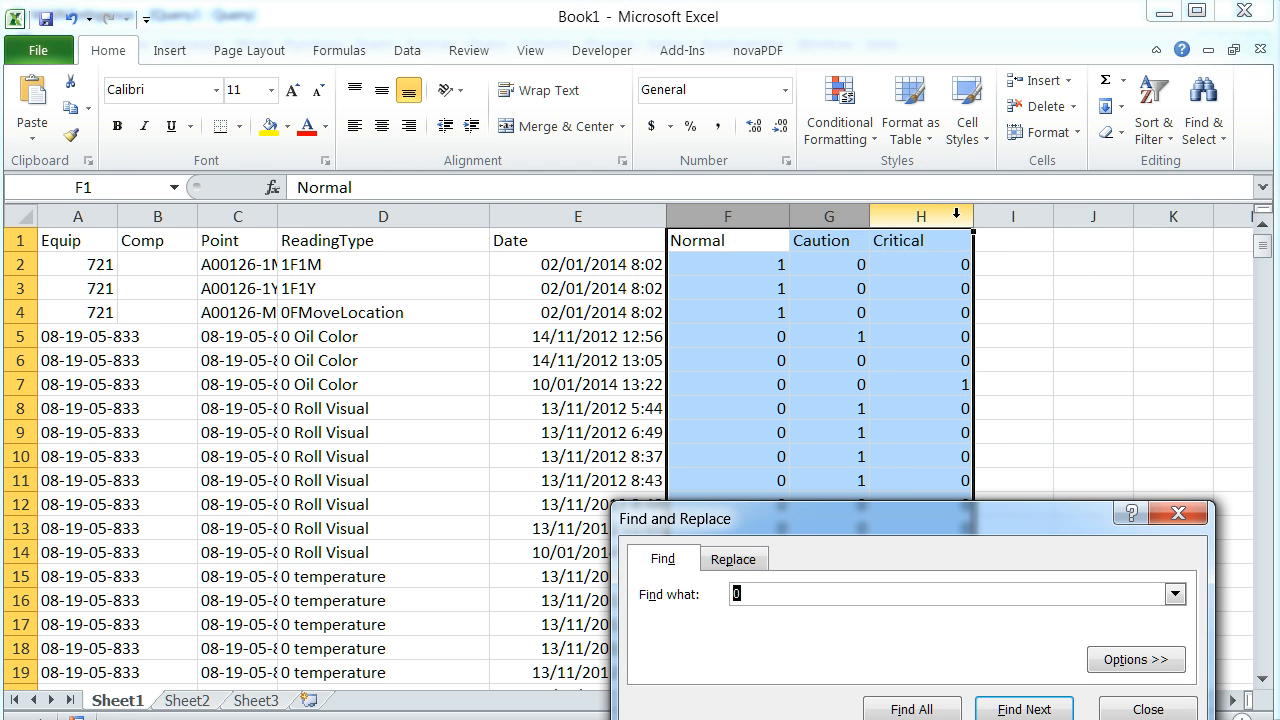
pyautogui.moveTo(872, 518); pyautogui.dragTo(793, 343)
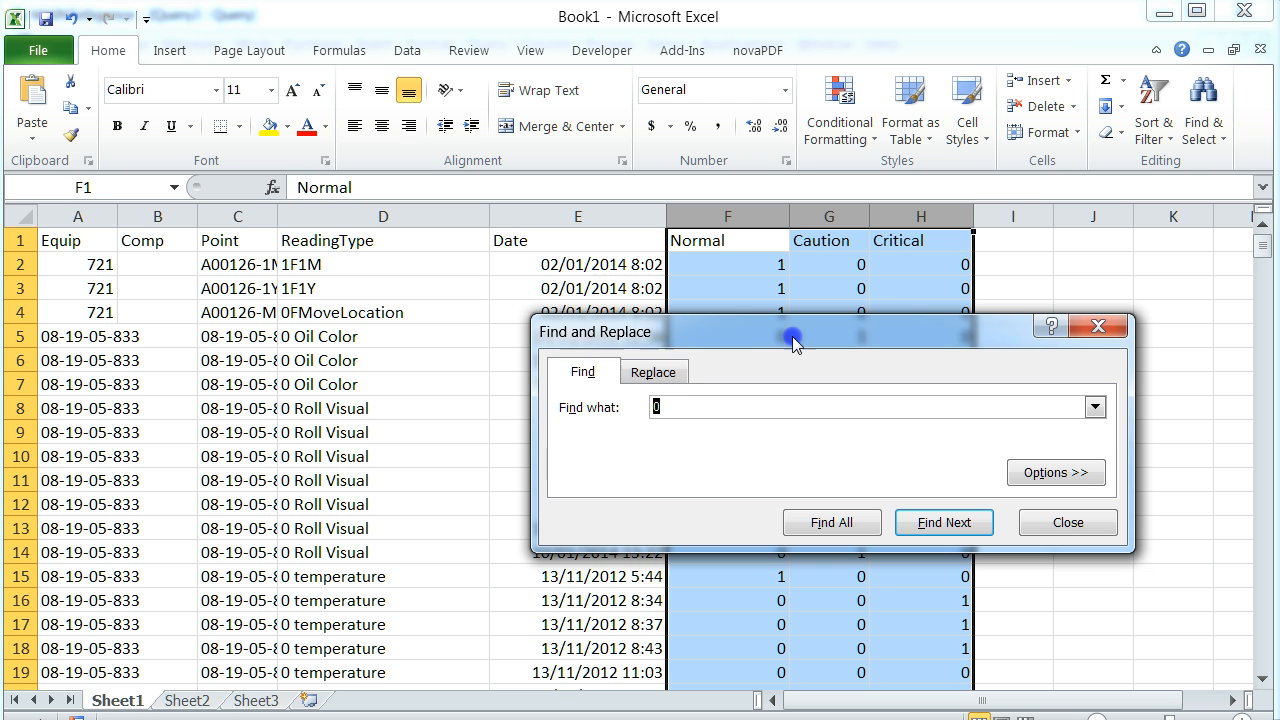
pyautogui.click(650, 370)
pyautogui.click(671, 431)
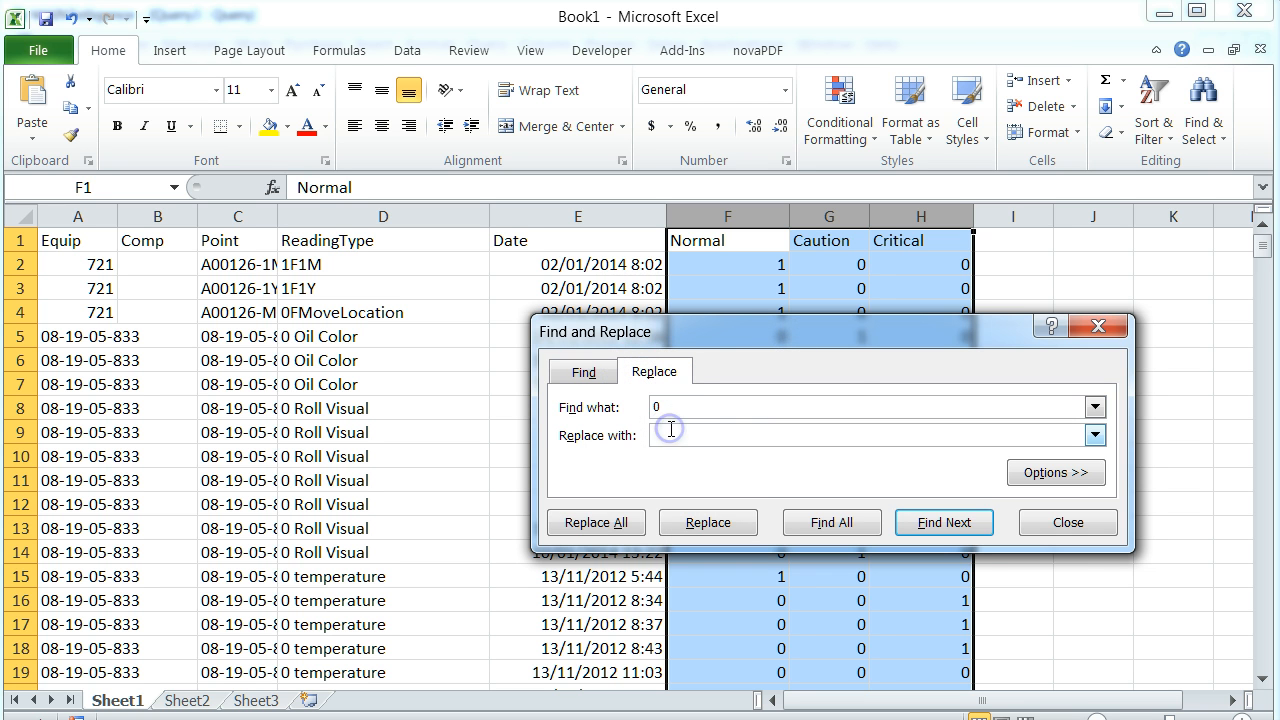
pyautogui.click(582, 530)
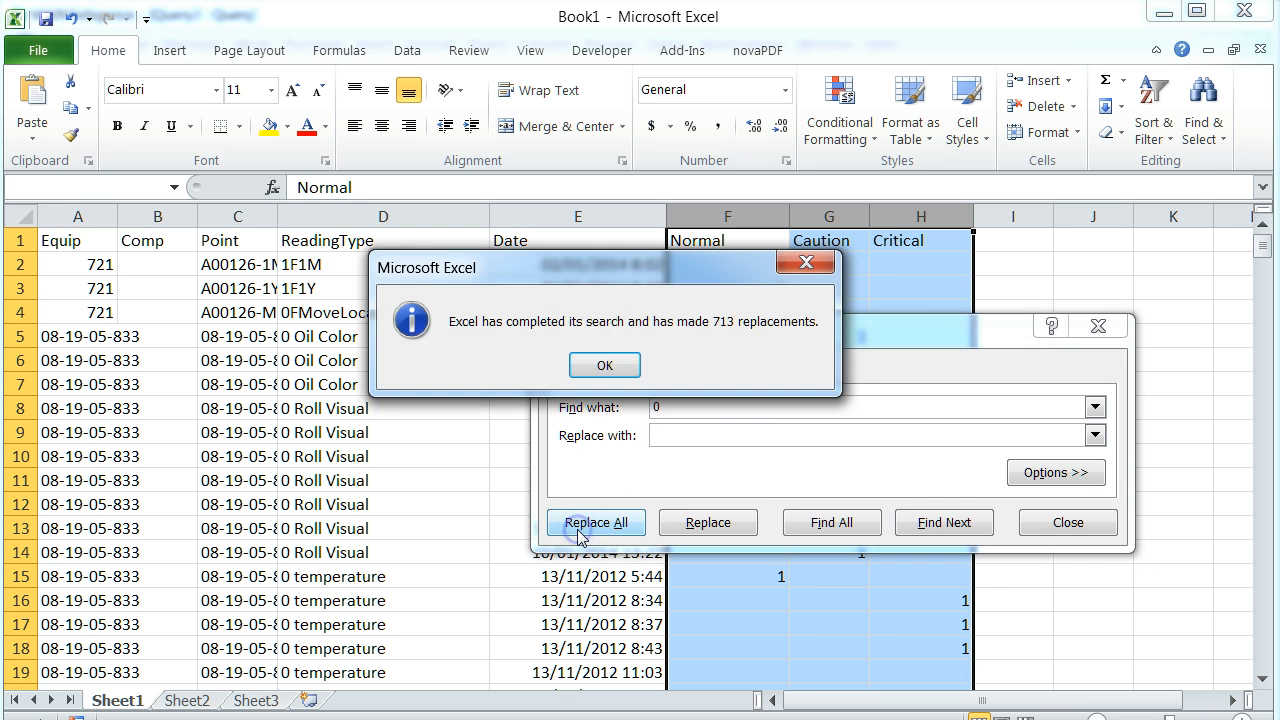
pyautogui.click(605, 365)
pyautogui.click(1065, 521)
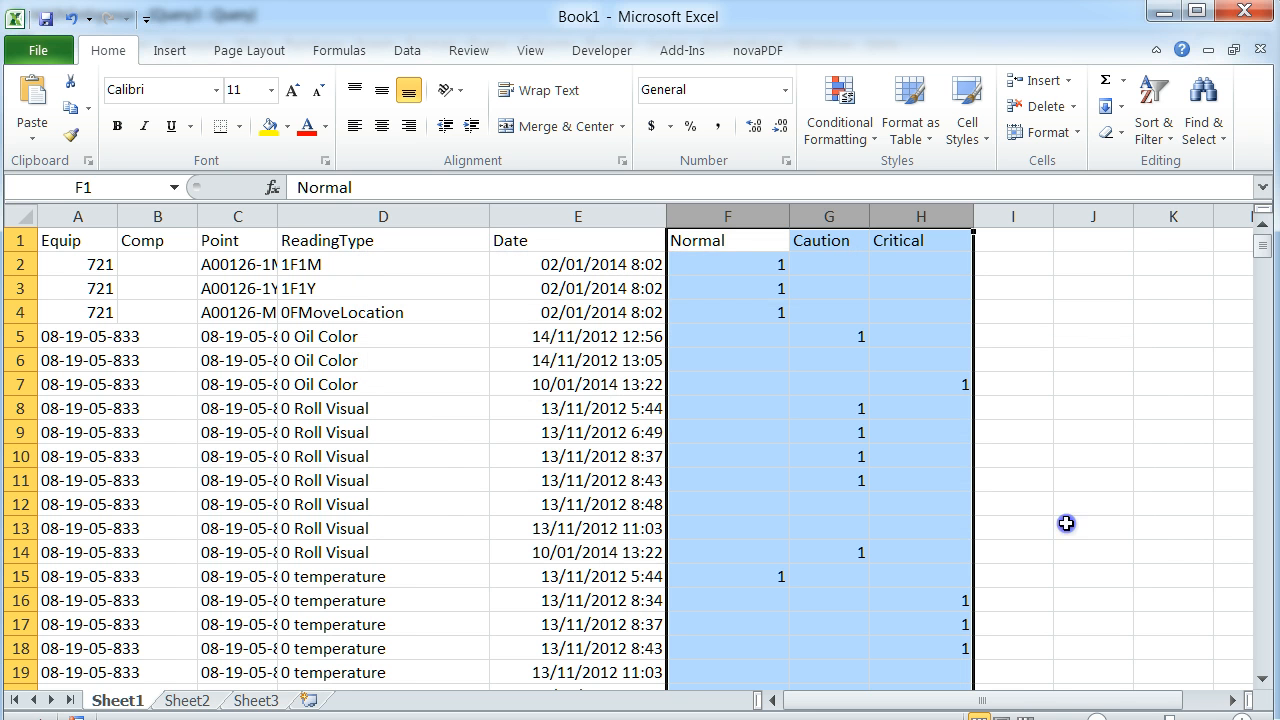
# Create a PivotTable with PivotChart from Sheet1 columns A to H, placed on a new worksheet.
pyautogui.click(22, 215)
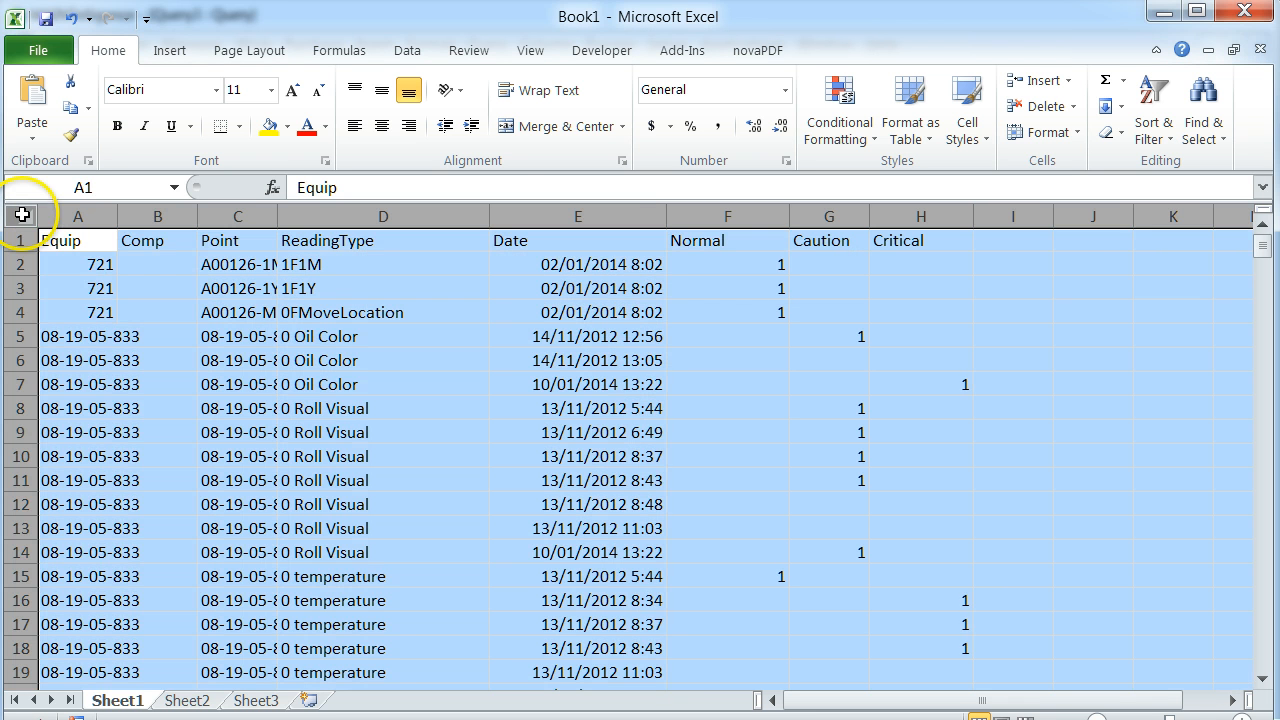
pyautogui.click(166, 52)
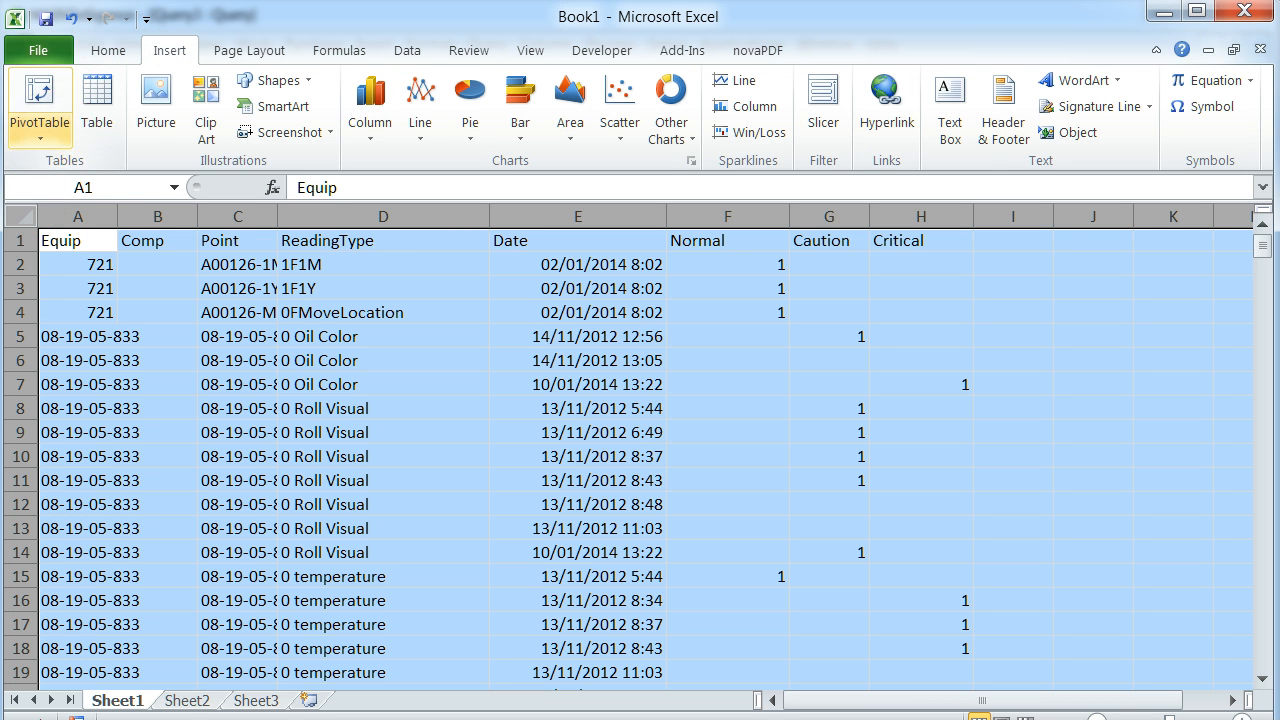
pyautogui.click(45, 135)
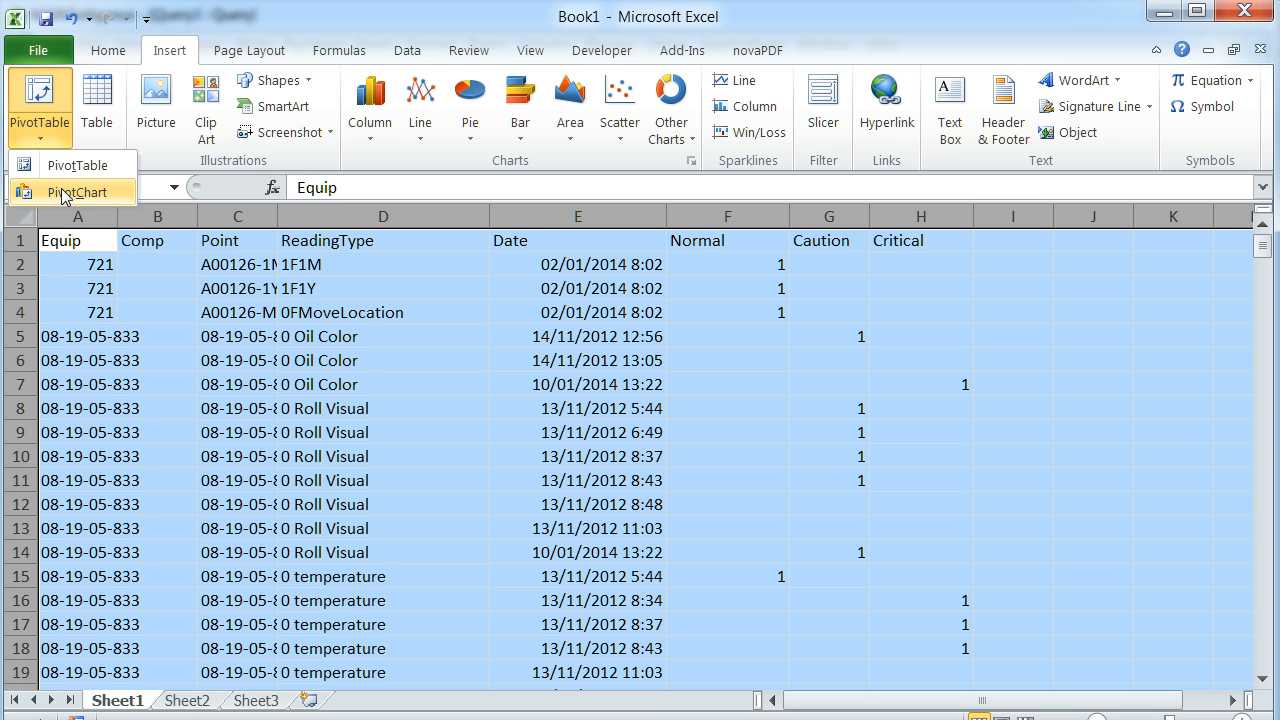
pyautogui.click(62, 193)
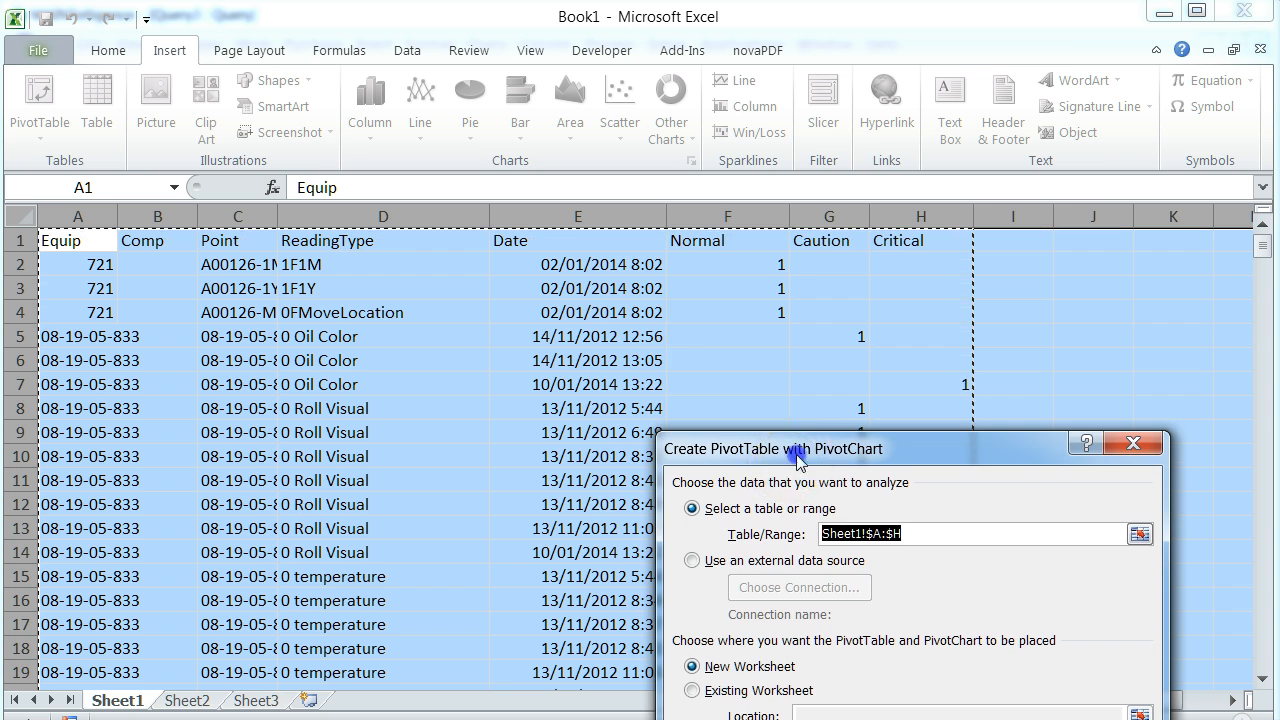
pyautogui.moveTo(797, 455); pyautogui.dragTo(400, 312)
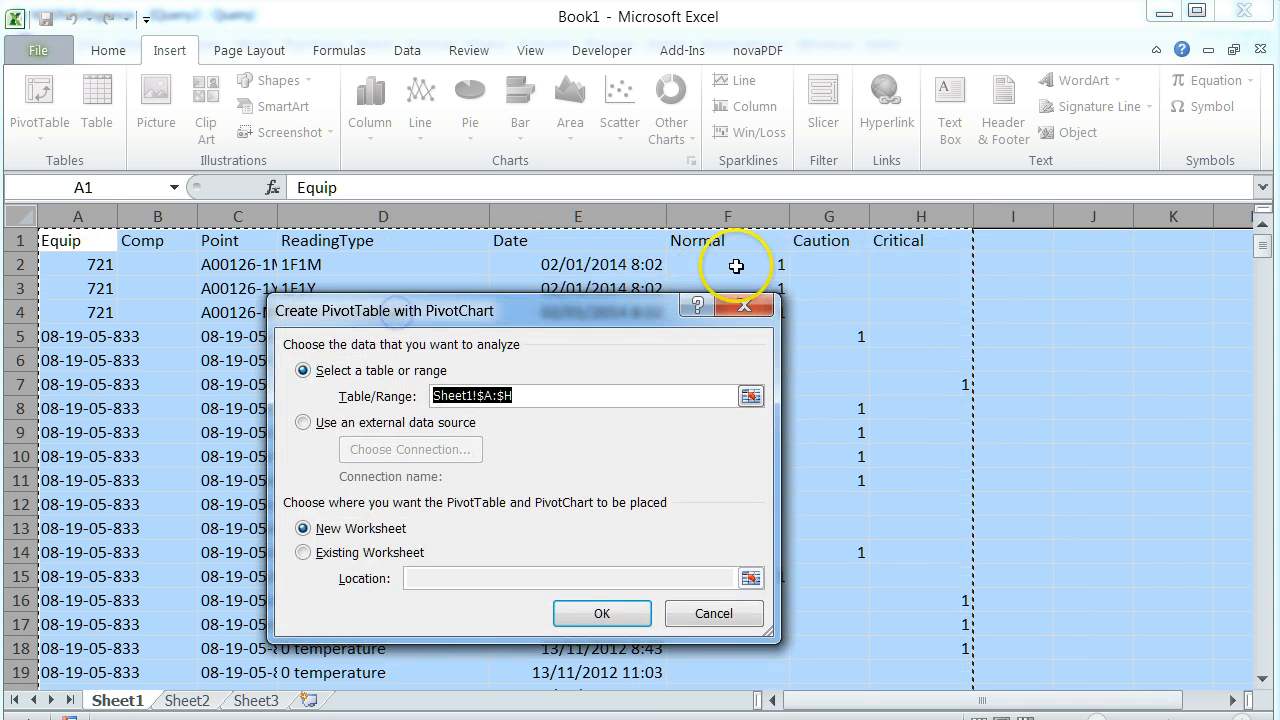
pyautogui.click(632, 619)
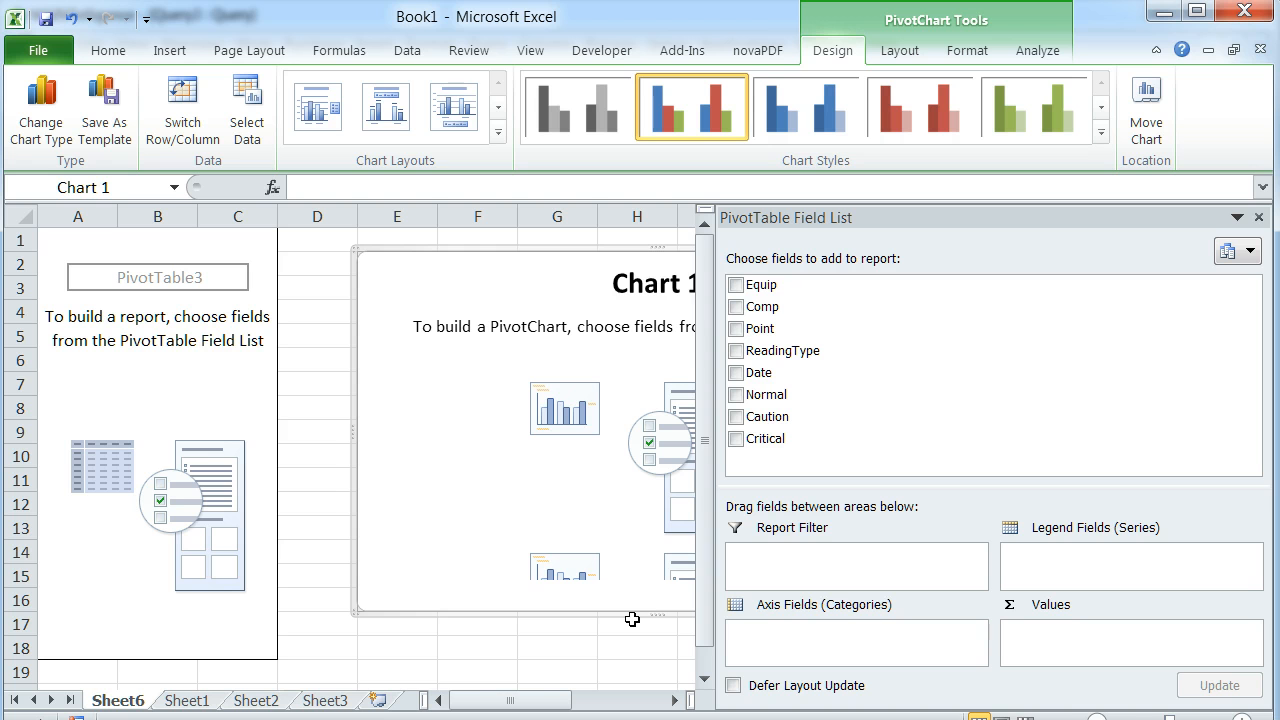
# Set Equip as the chart's axis field and add Normal to the values as a count.
pyautogui.click(737, 287)
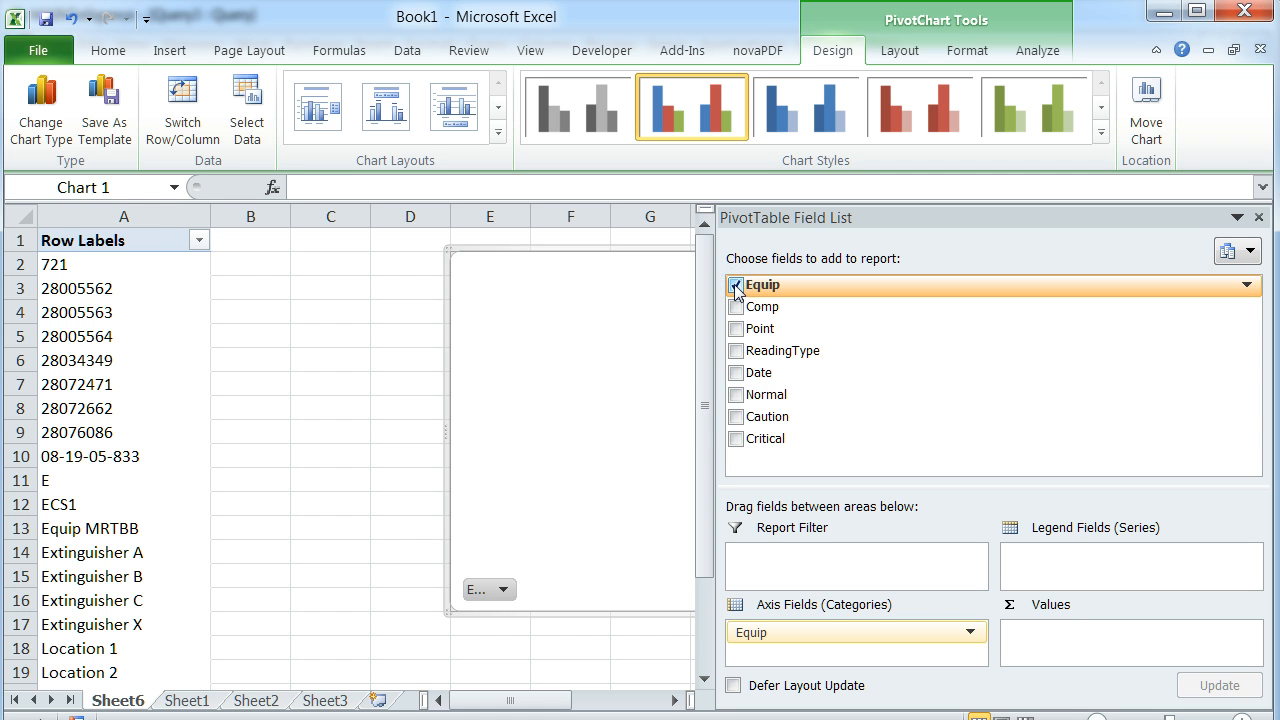
pyautogui.click(729, 400)
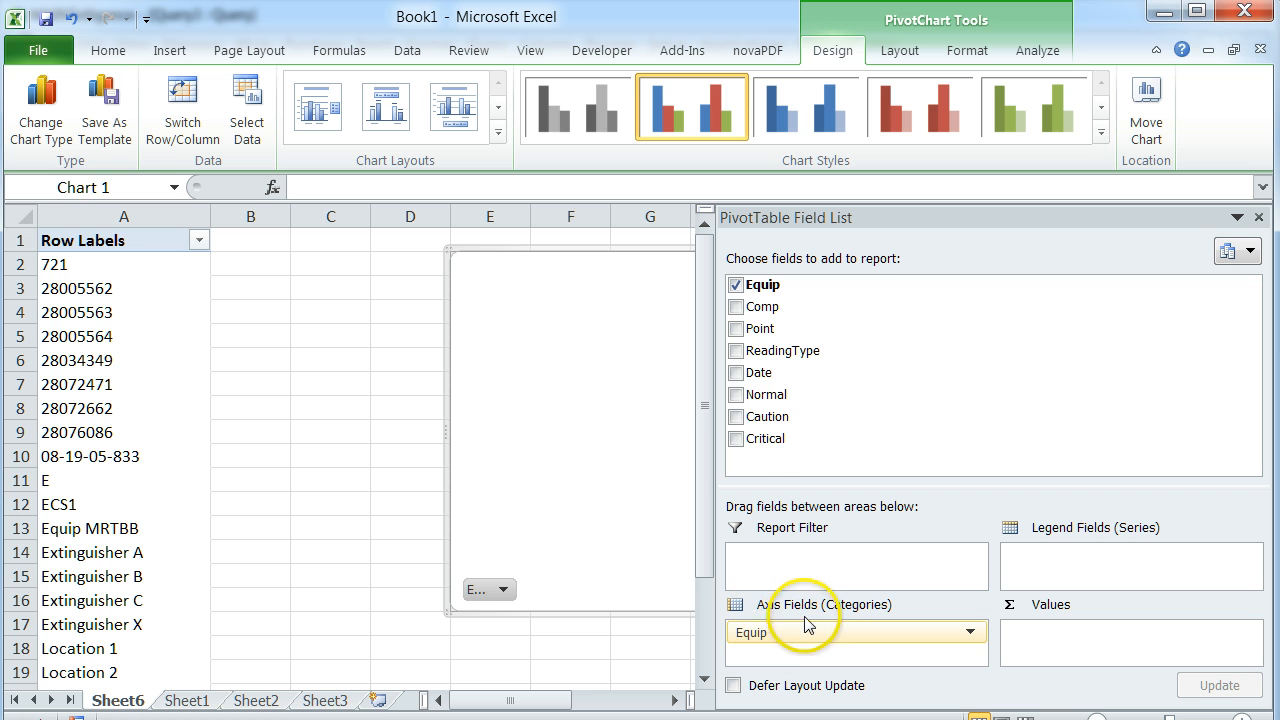
pyautogui.click(737, 395)
pyautogui.moveTo(737, 395)
pyautogui.mouseDown()
pyautogui.moveTo(1014, 571)
pyautogui.moveTo(1045, 632)
pyautogui.mouseUp()
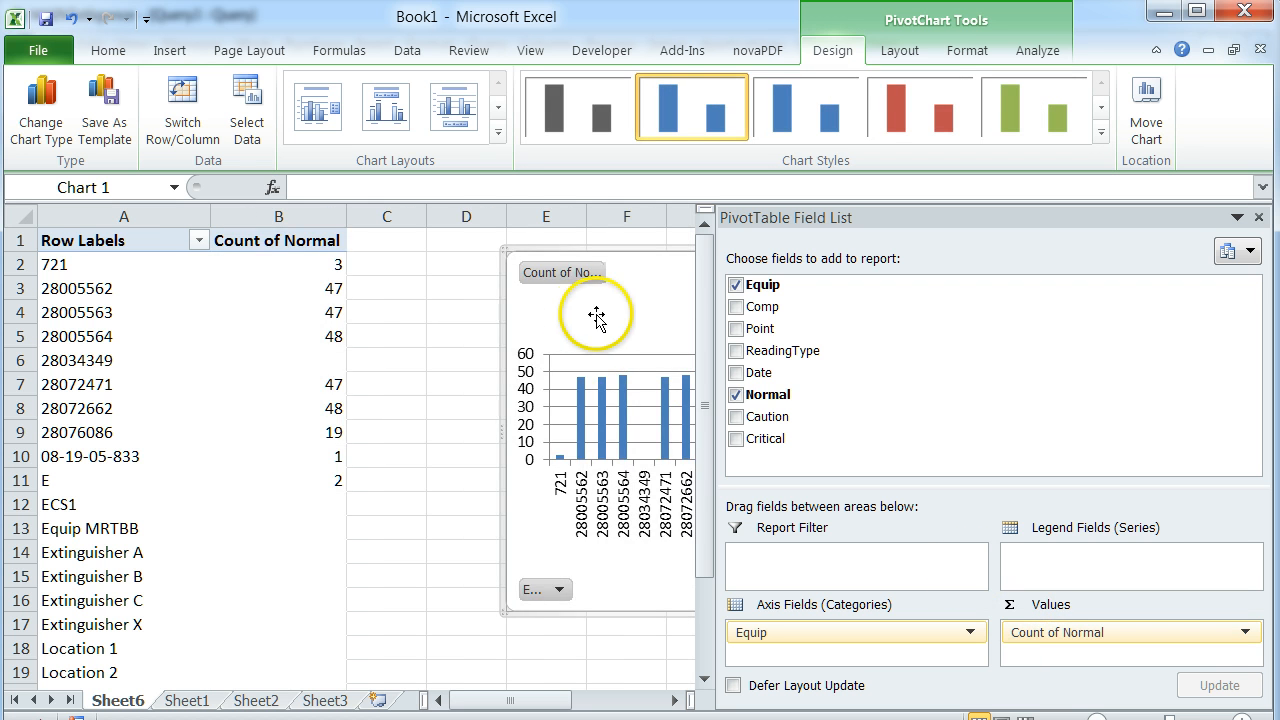
# Move the pivot chart over the pivot table near column A and widen it.
pyautogui.moveTo(597, 315); pyautogui.dragTo(197, 311)
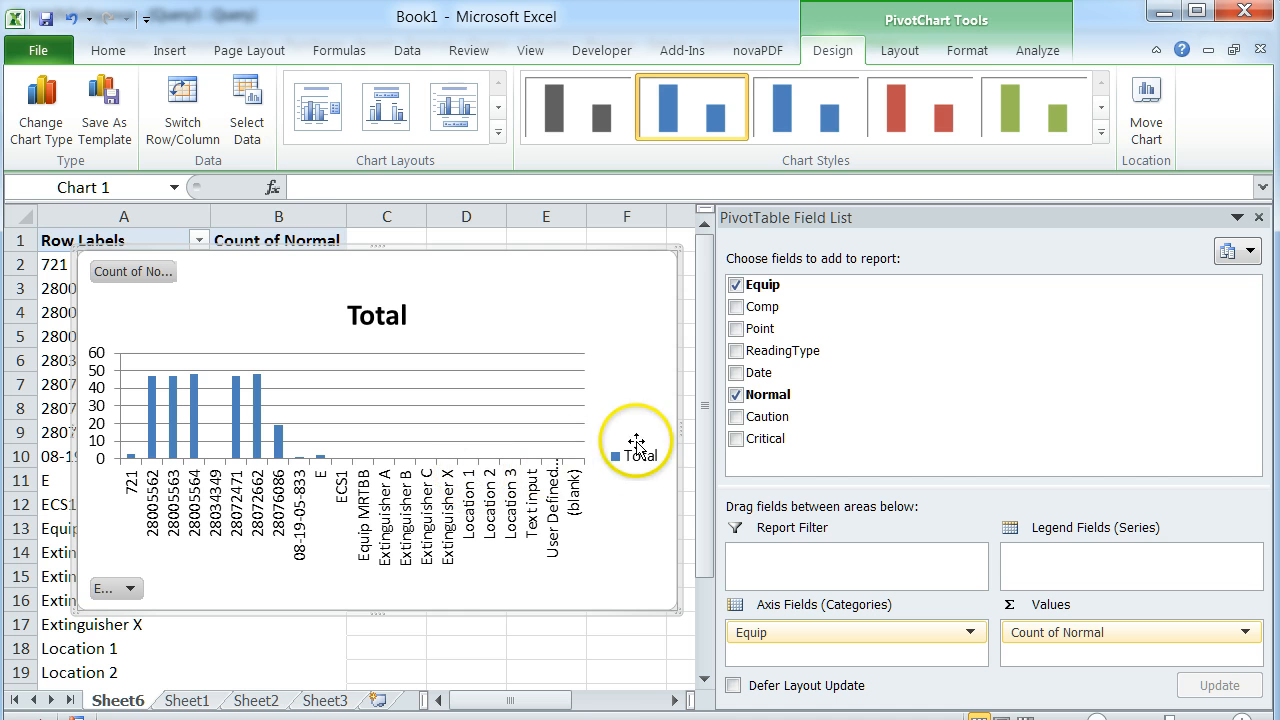
pyautogui.moveTo(677, 434); pyautogui.dragTo(803, 441)
pyautogui.moveTo(515, 698); pyautogui.dragTo(437, 701)
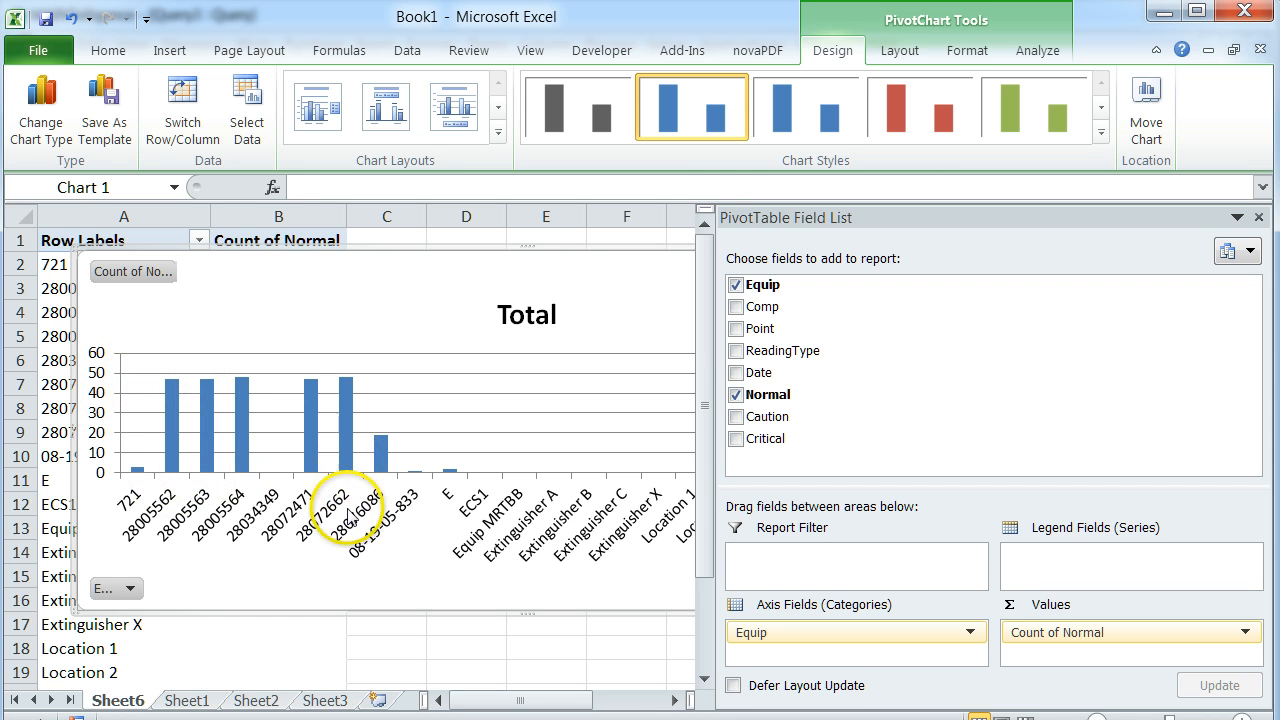
# Add Caution to the values as a count and inspect the Caution and Normal bars for equipment 08-19-05-833.
pyautogui.click(738, 418)
pyautogui.moveTo(740, 418); pyautogui.dragTo(1027, 652)
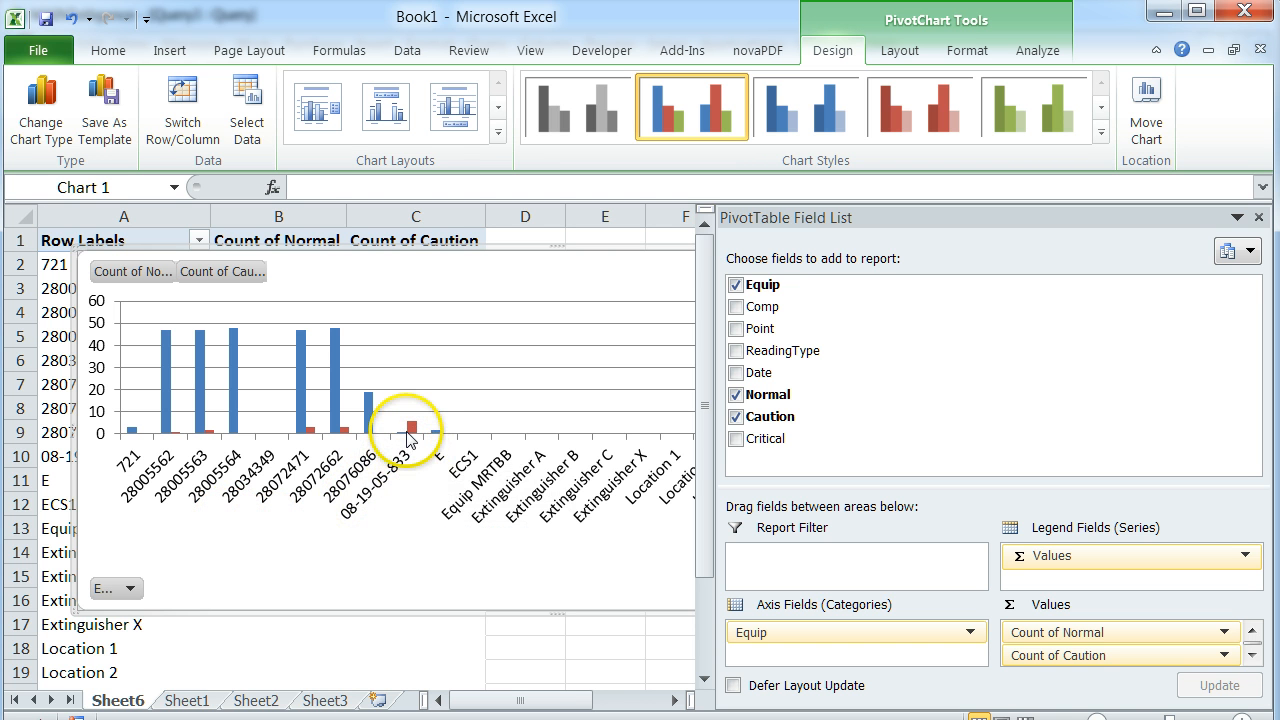
pyautogui.moveTo(412, 434)
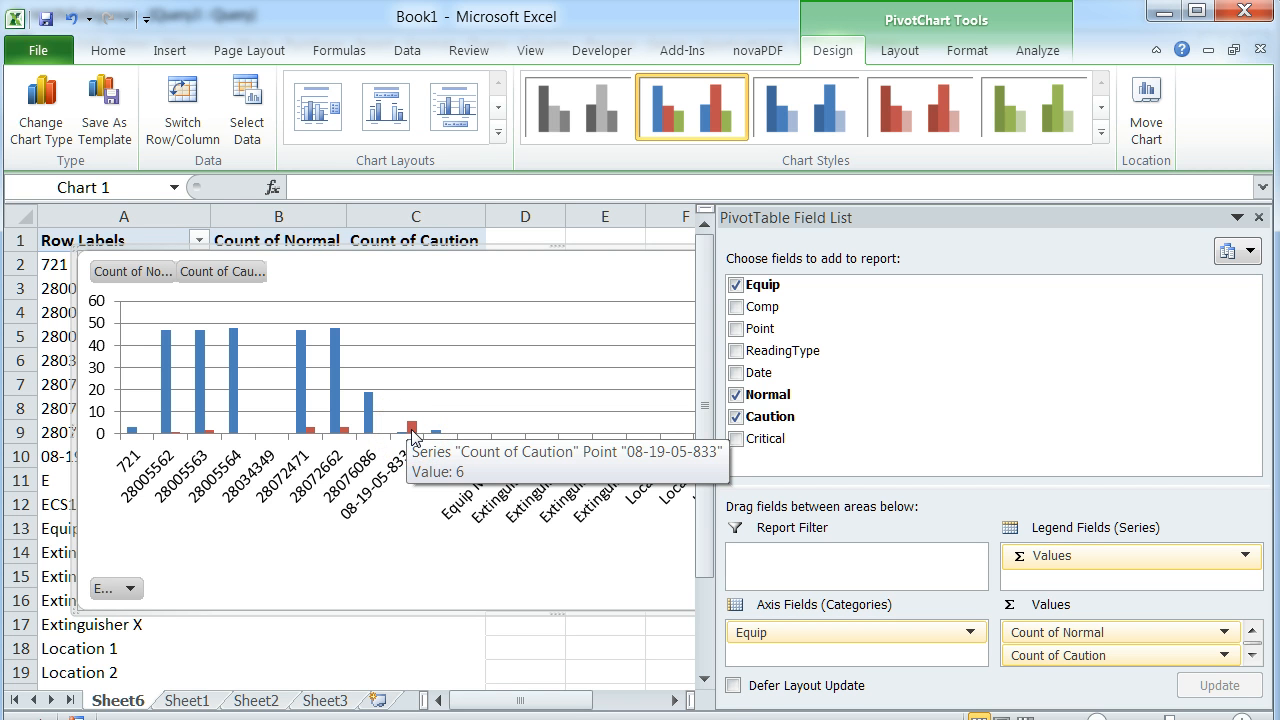
pyautogui.click(412, 433)
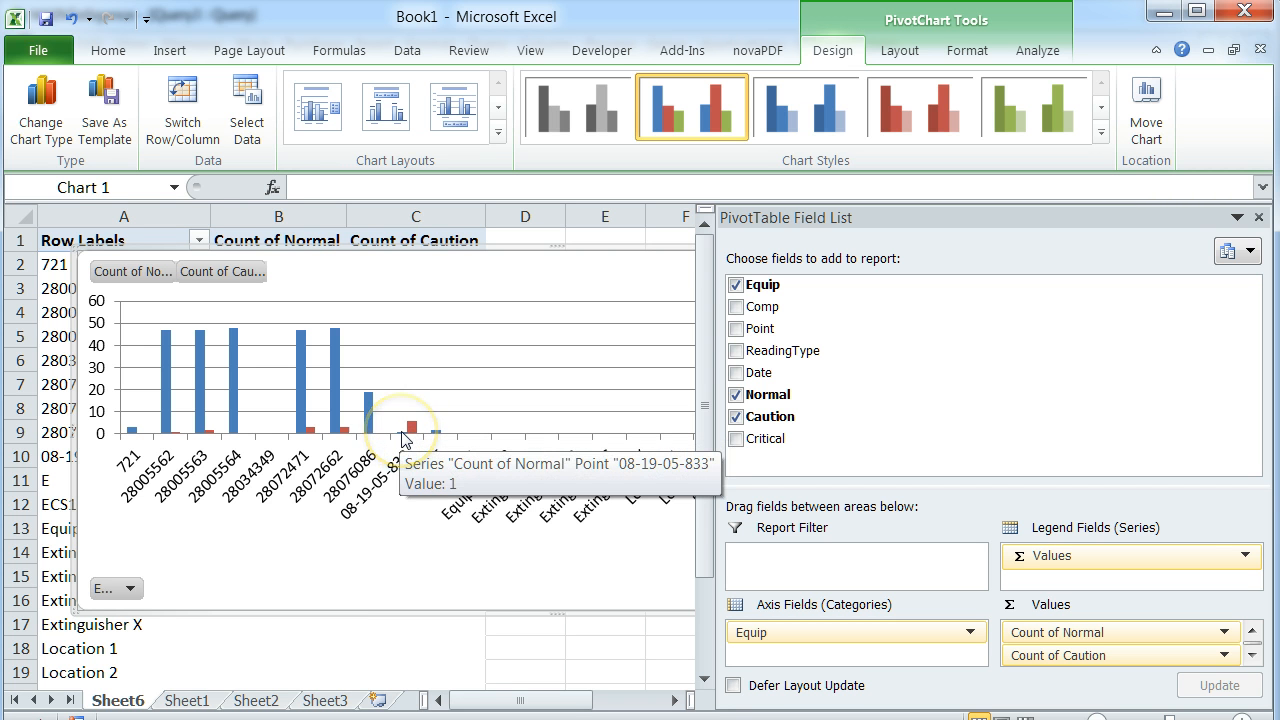
pyautogui.click(412, 430)
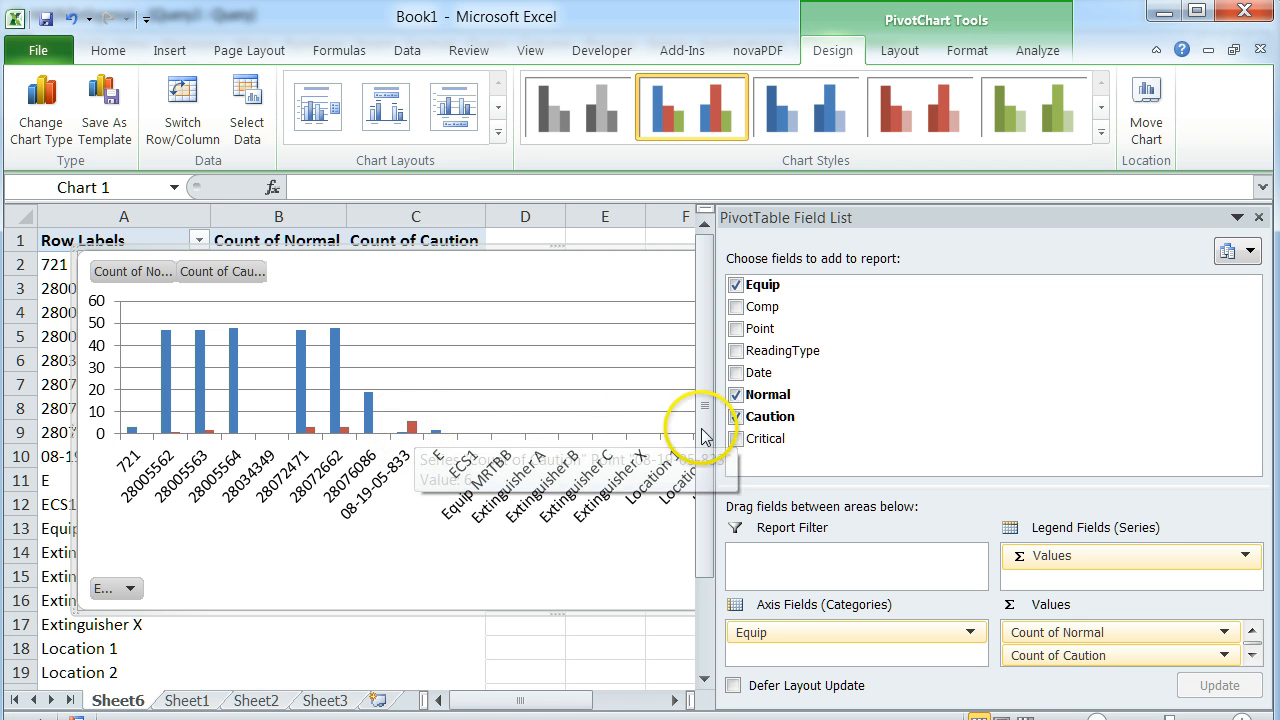
# Add Critical to the values as a count between Normal and Caution, and inspect its bar for equipment 08-19-05-833.
pyautogui.click(737, 440)
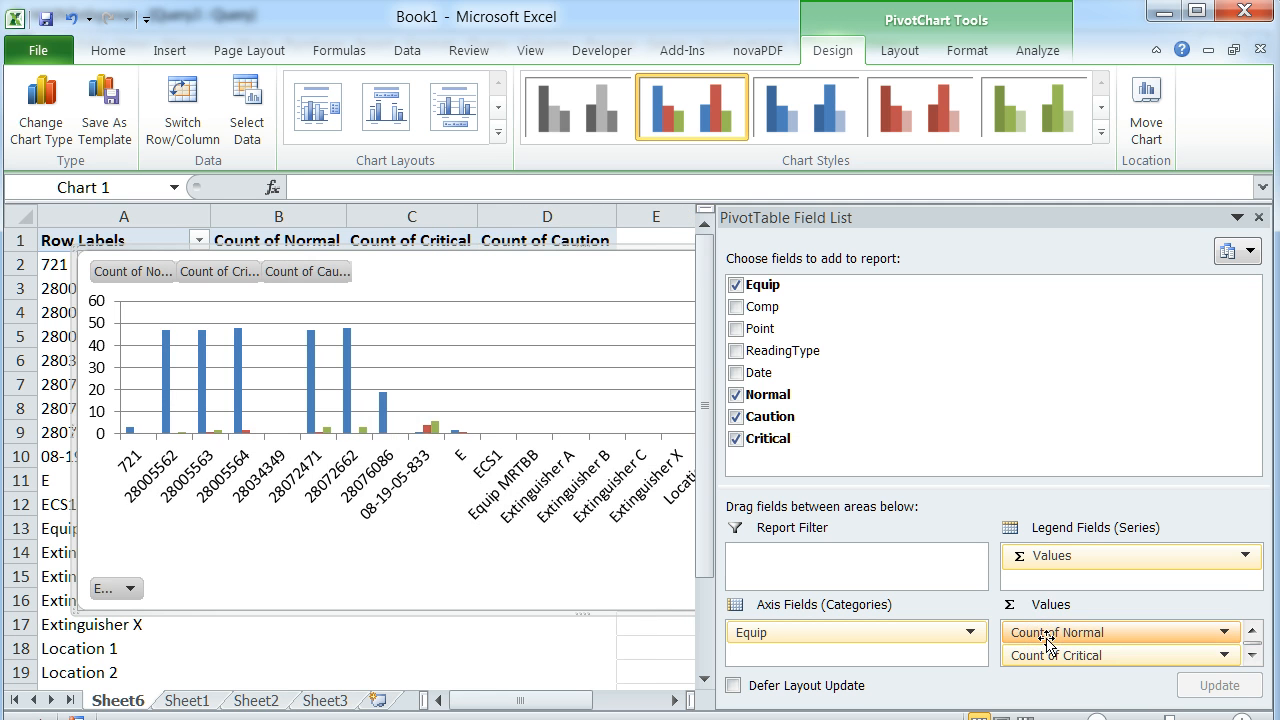
pyautogui.moveTo(434, 428)
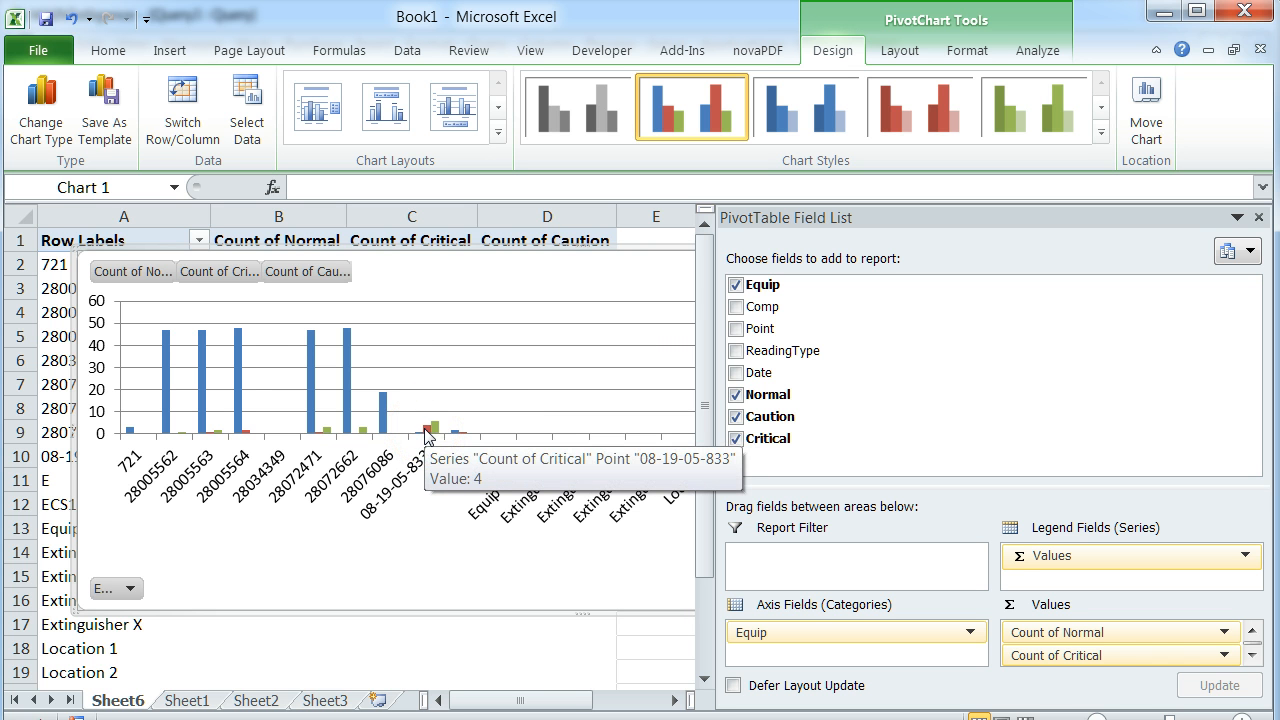
pyautogui.click(543, 577)
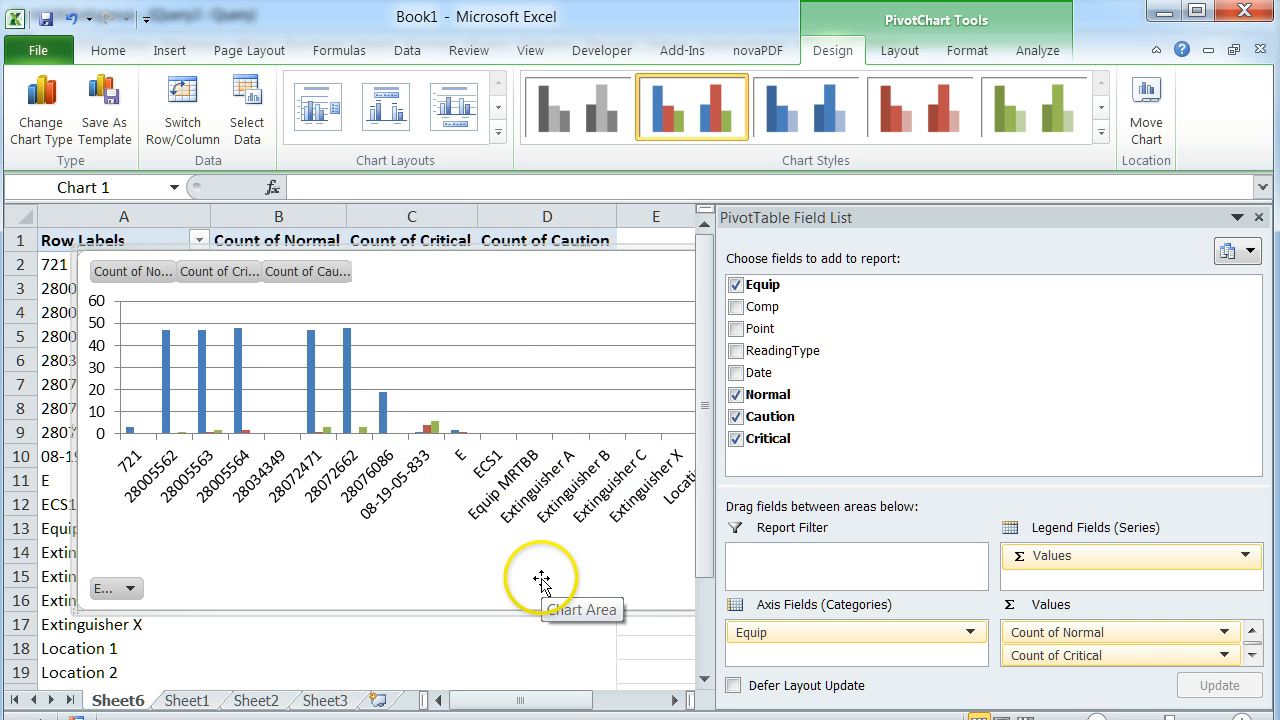
pyautogui.click(305, 538)
pyautogui.click(512, 604)
pyautogui.click(409, 589)
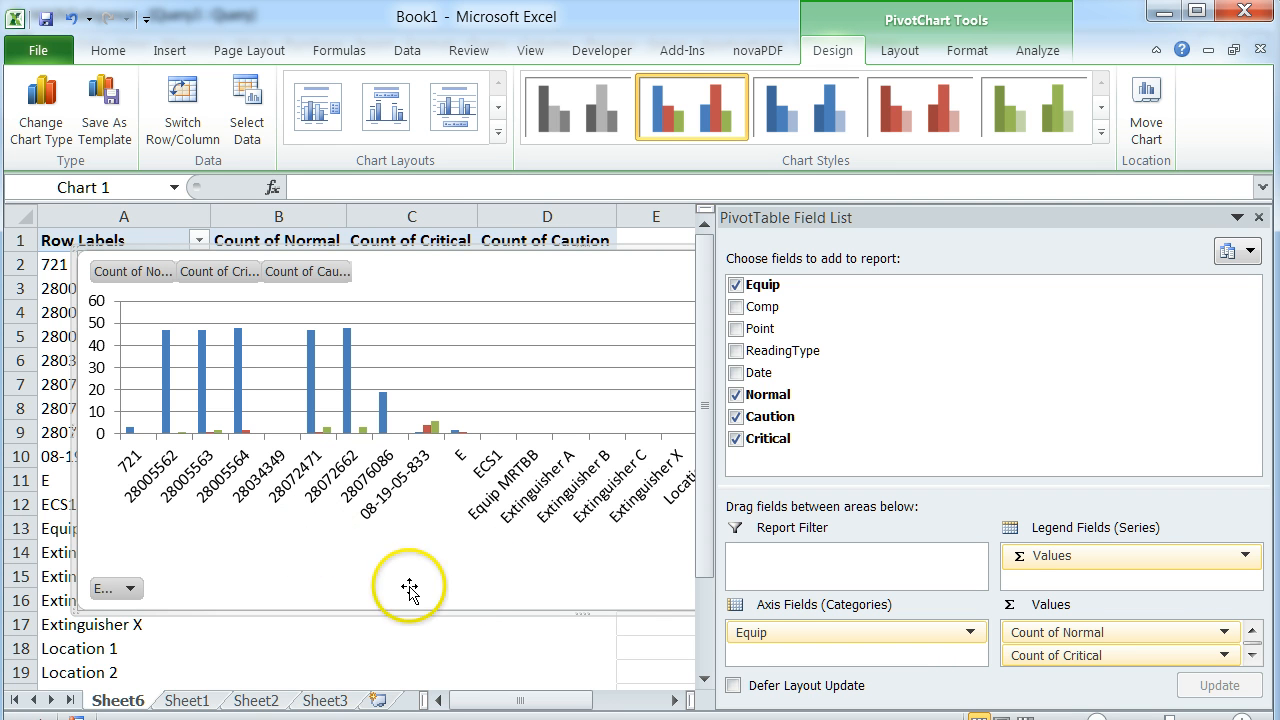